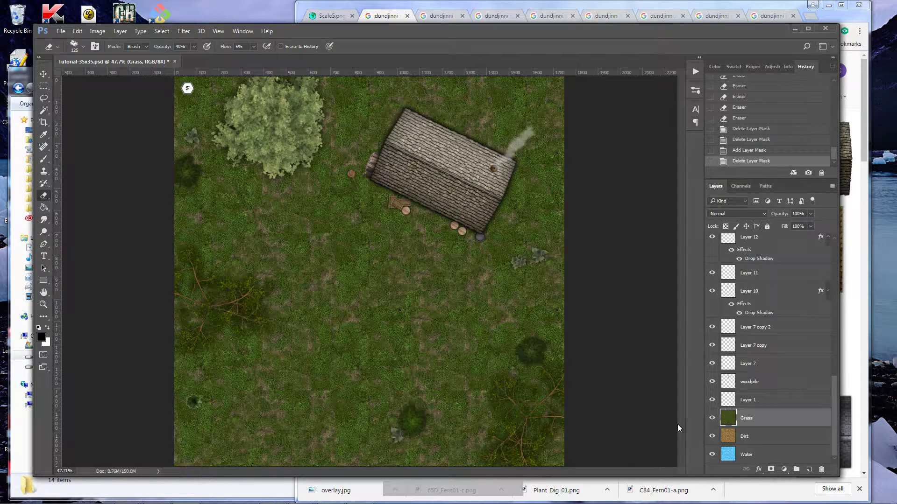
pyautogui.click(749, 435)
pyautogui.click(753, 456)
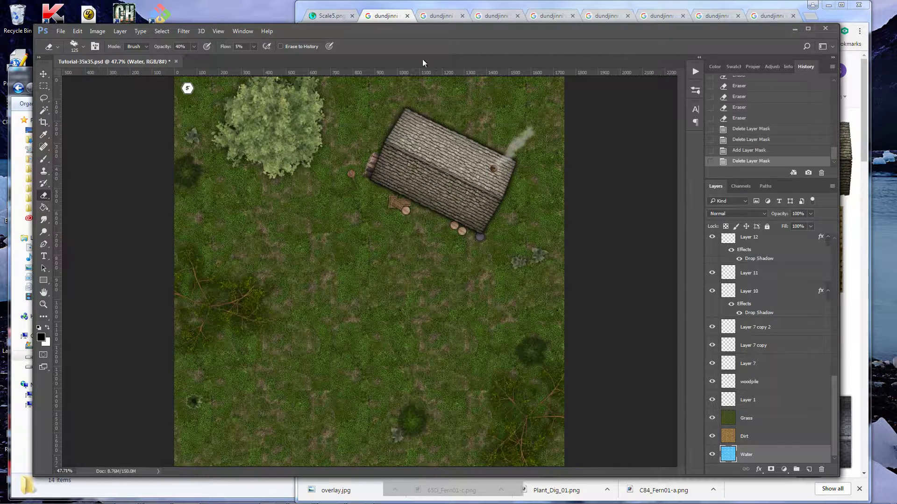
pyautogui.click(392, 13)
pyautogui.click(262, 110)
pyautogui.click(756, 418)
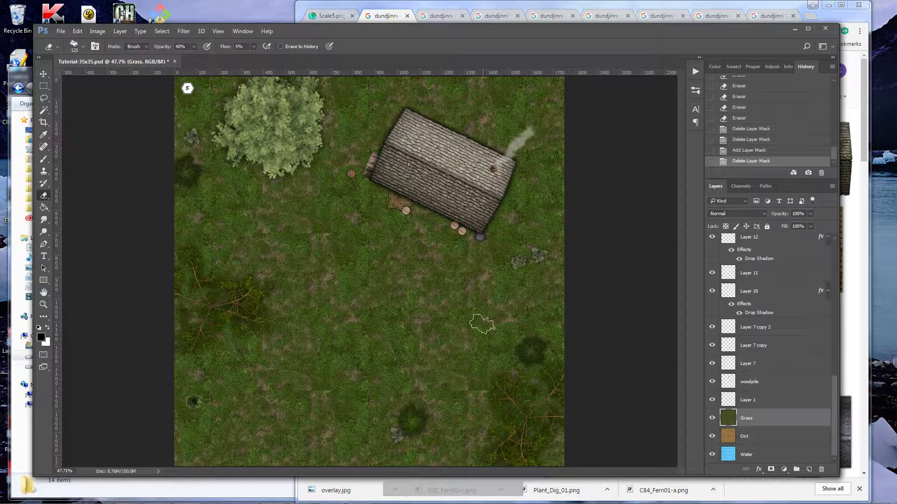
# Switch to the browser, search Google Images for "dundjinni river" to view river references, and return to Photoshop
pyautogui.click(394, 16)
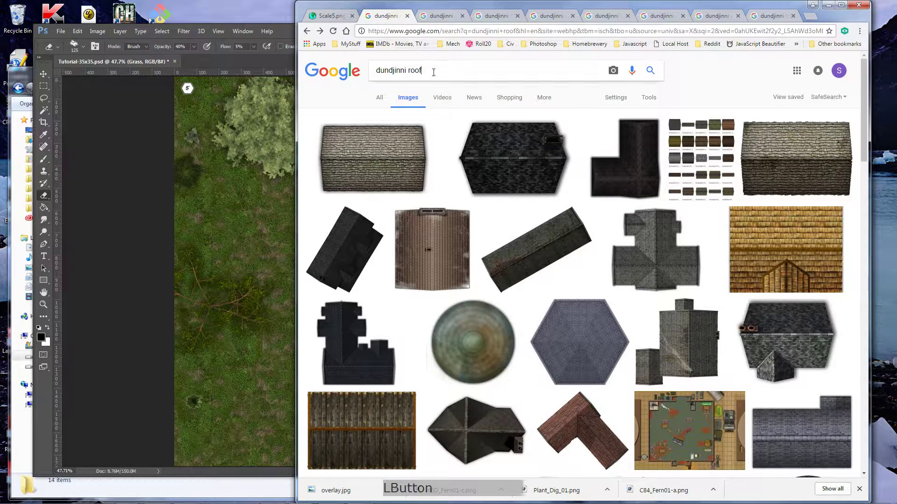
pyautogui.press('BackSpace')
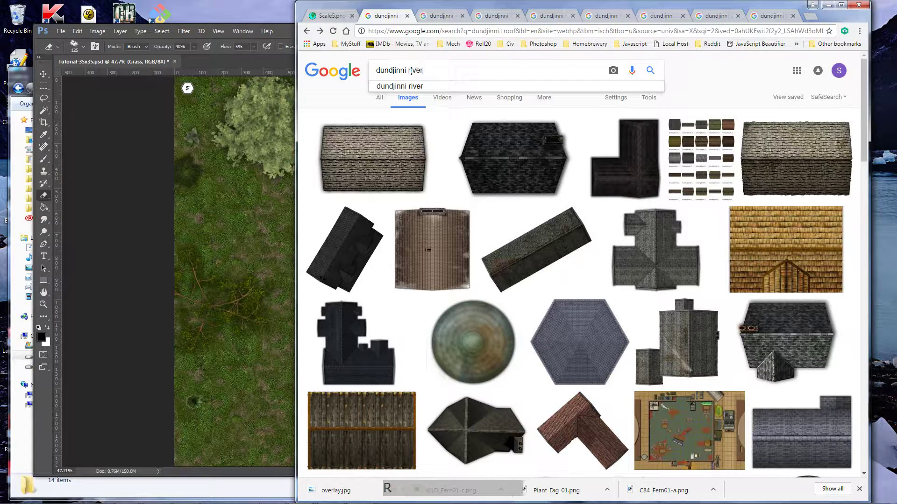
pyautogui.press('Return')
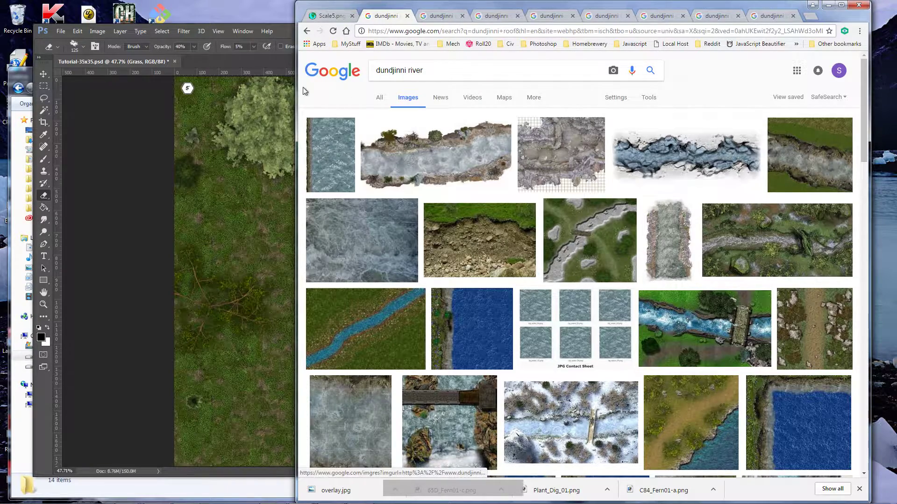
pyautogui.click(288, 32)
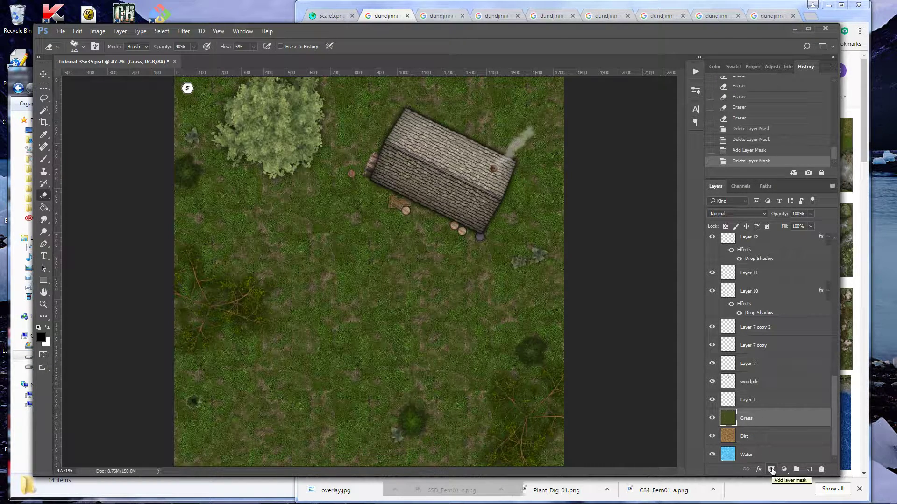
# Try to cut a freehand river-shaped lasso selection out of the Grass layer, from the map's right edge to its lower-left corner
pyautogui.click(44, 98)
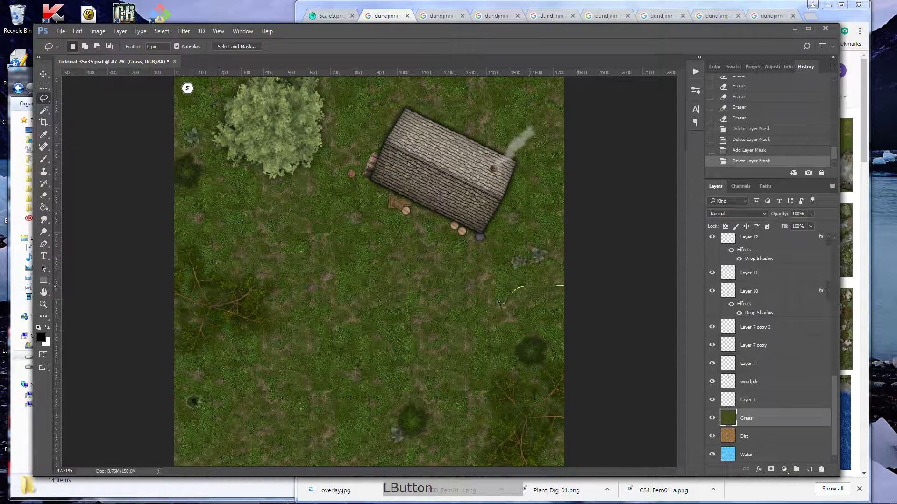
pyautogui.moveTo(323, 372); pyautogui.dragTo(233, 393)
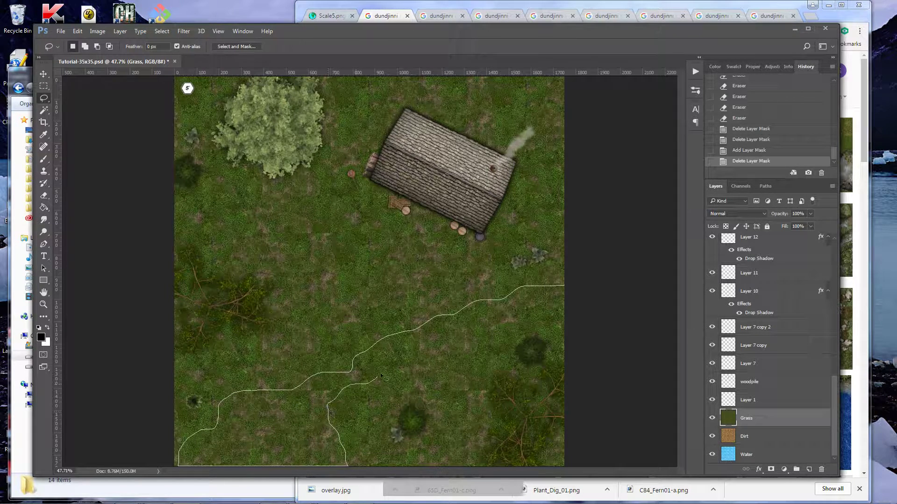
pyautogui.moveTo(512, 324); pyautogui.dragTo(563, 308)
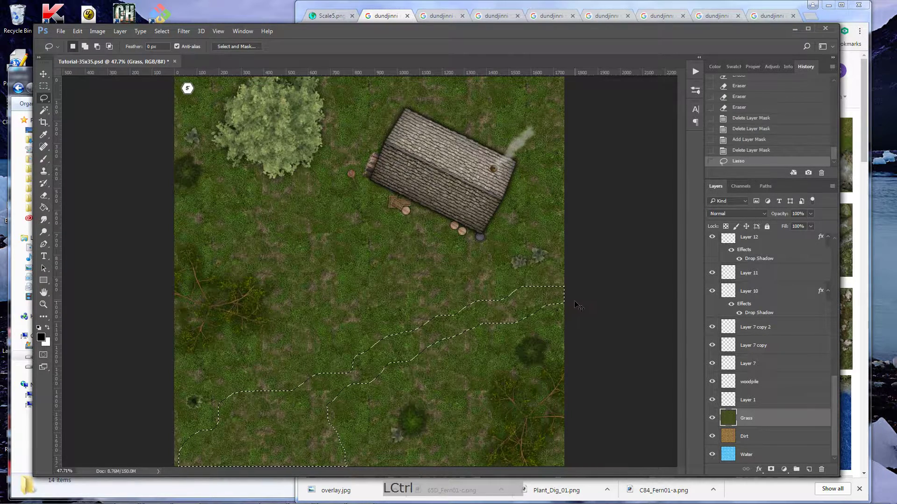
pyautogui.hotkey('ctrl', 'x')
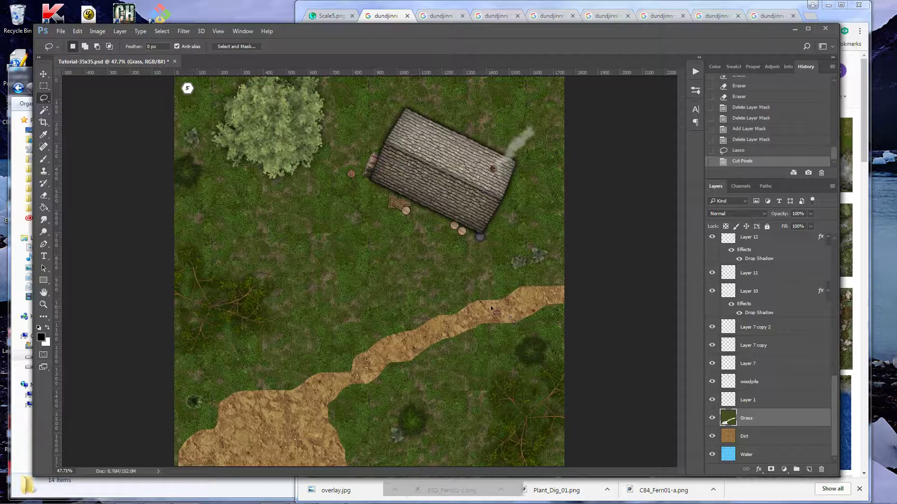
pyautogui.hotkey('ctrl', 'z')
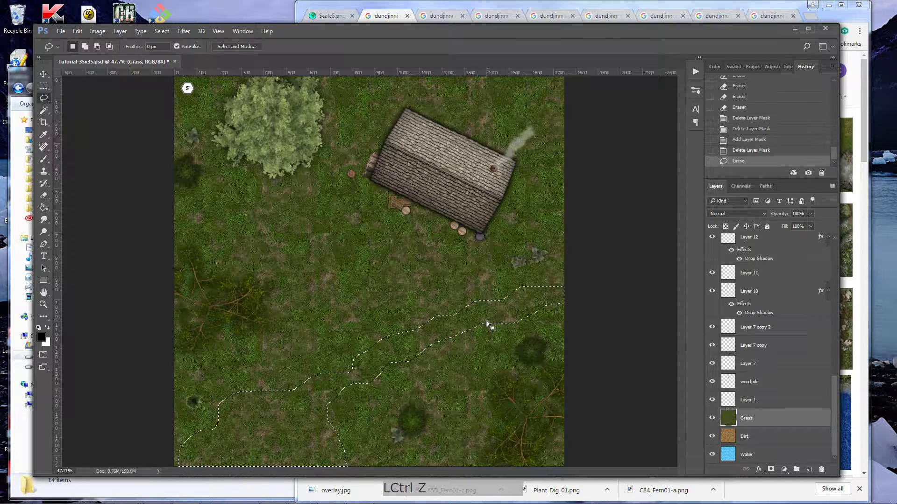
pyautogui.hotkey('ctrl', 'd')
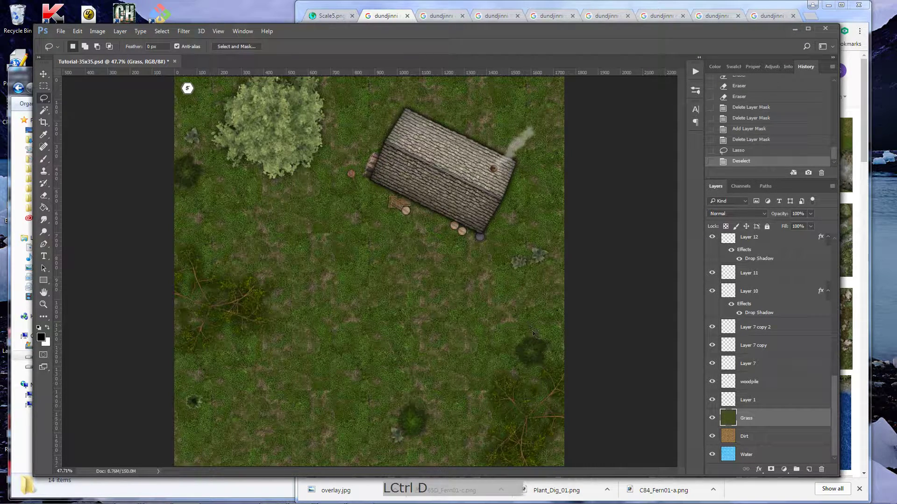
# Add a Reveal All layer mask to the Grass layer
pyautogui.click(732, 420)
pyautogui.click(121, 31)
pyautogui.moveTo(167, 176)
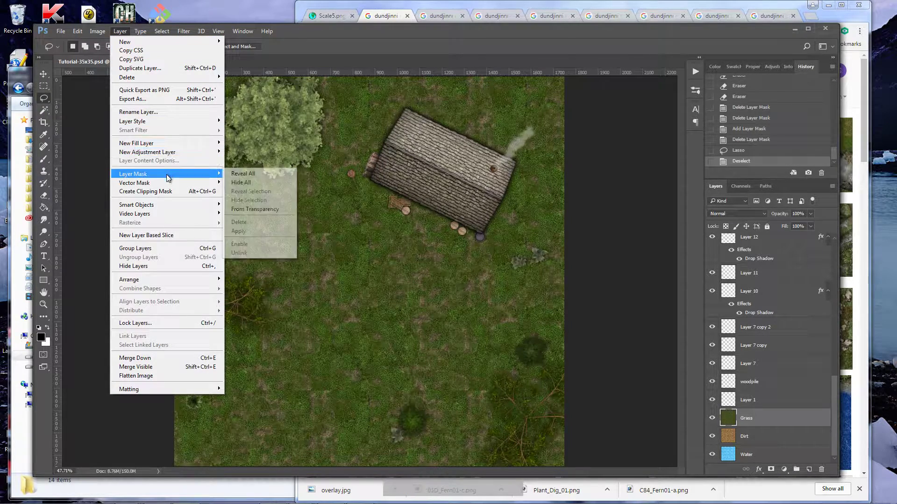
pyautogui.click(245, 174)
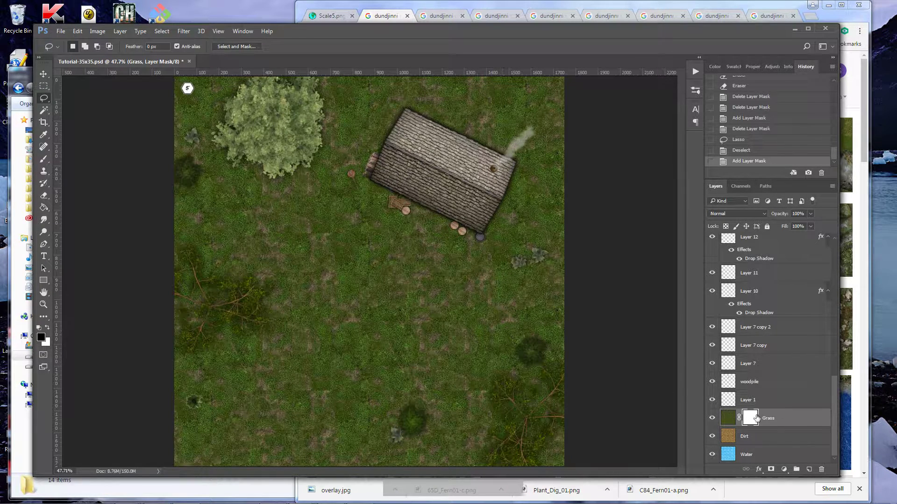
# Paint a winding dirt bed from the map's right edge to its bottom on the Grass mask, using a black 200 px brush
pyautogui.click(41, 337)
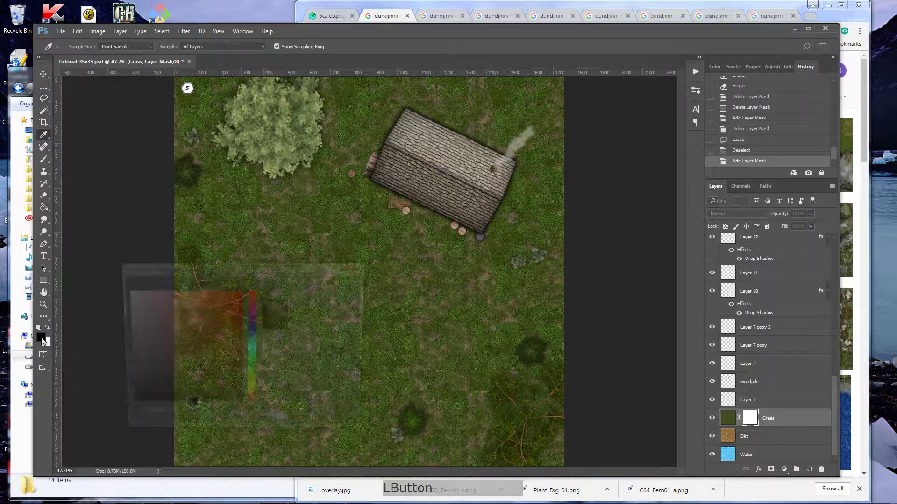
pyautogui.click(335, 282)
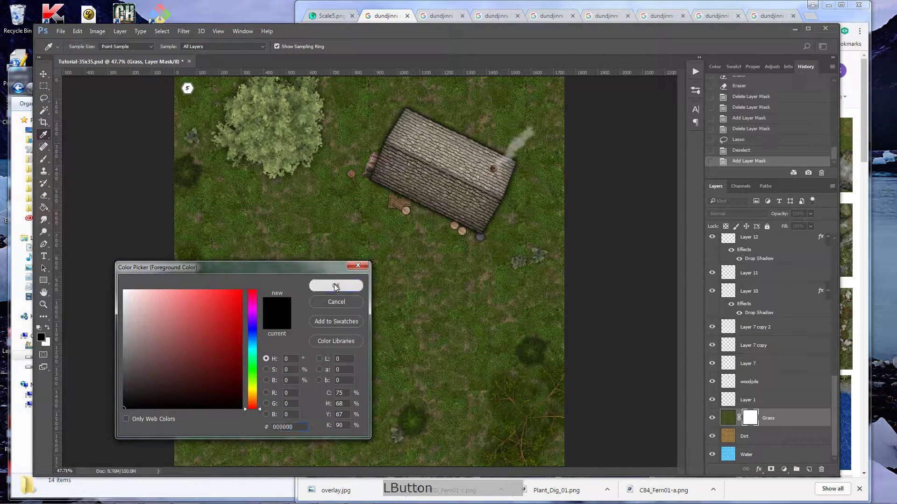
pyautogui.click(44, 161)
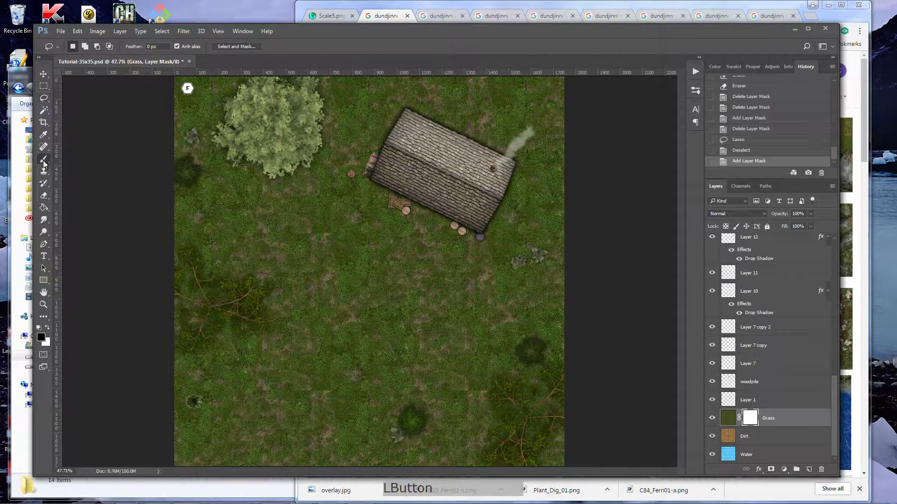
pyautogui.press(']')
pyautogui.press(']')
pyautogui.press(']')
pyautogui.press(']')
pyautogui.press(']')
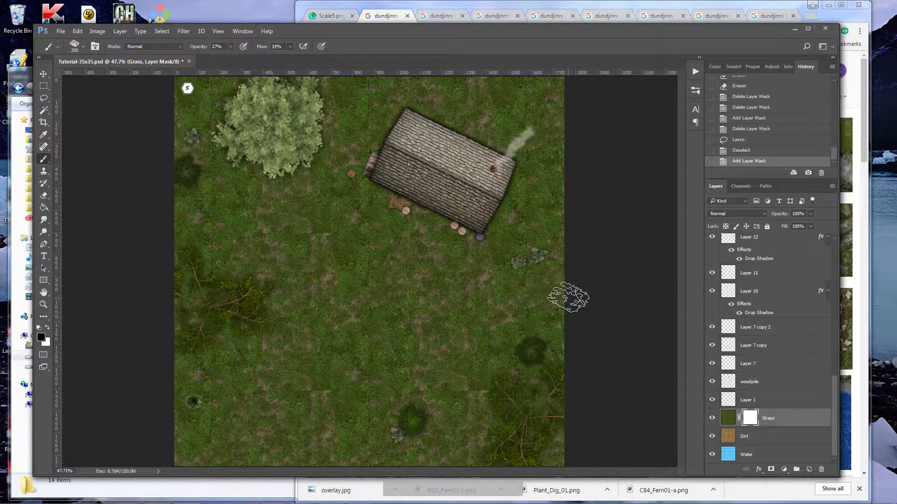
pyautogui.moveTo(565, 297); pyautogui.dragTo(535, 309)
pyautogui.moveTo(562, 297)
pyautogui.mouseDown()
pyautogui.moveTo(537, 298)
pyautogui.moveTo(563, 298)
pyautogui.moveTo(514, 314)
pyautogui.moveTo(477, 311)
pyautogui.moveTo(440, 348)
pyautogui.moveTo(451, 332)
pyautogui.moveTo(464, 333)
pyautogui.moveTo(438, 368)
pyautogui.moveTo(336, 415)
pyautogui.moveTo(329, 450)
pyautogui.moveTo(323, 432)
pyautogui.moveTo(298, 471)
pyautogui.moveTo(312, 420)
pyautogui.moveTo(292, 434)
pyautogui.mouseUp()
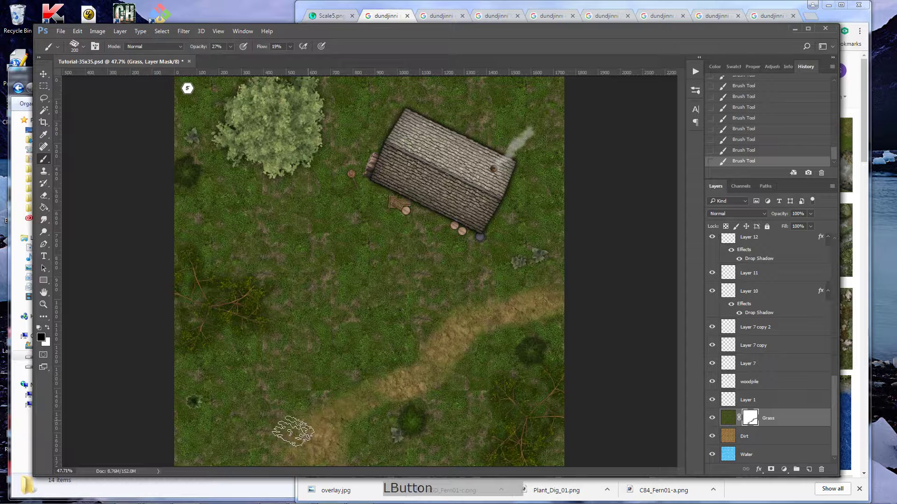
# Try painting on the Grass mask with brush flow and opacity at 100%, and undo the stroke
pyautogui.click(290, 47)
pyautogui.moveTo(290, 58); pyautogui.dragTo(327, 58)
pyautogui.click(230, 47)
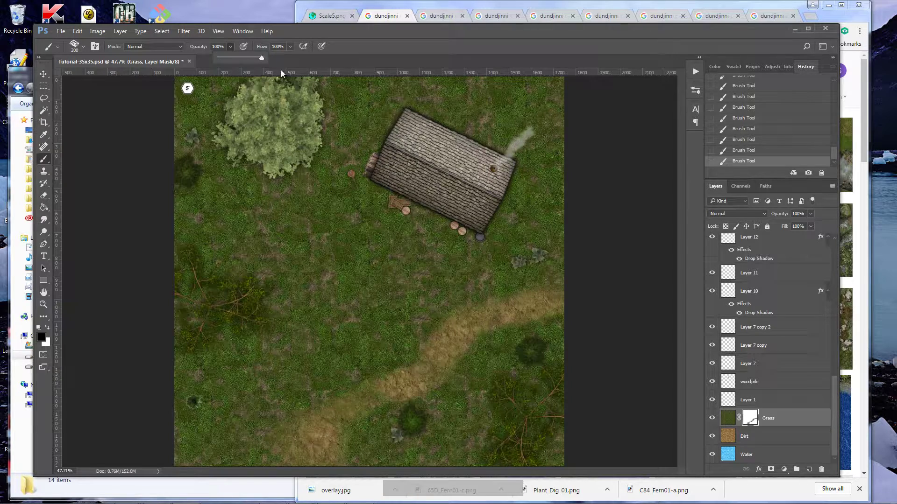
pyautogui.moveTo(414, 369)
pyautogui.mouseDown()
pyautogui.moveTo(322, 277)
pyautogui.moveTo(396, 355)
pyautogui.moveTo(356, 313)
pyautogui.moveTo(354, 333)
pyautogui.mouseUp()
pyautogui.hotkey('ctrl', 'z')
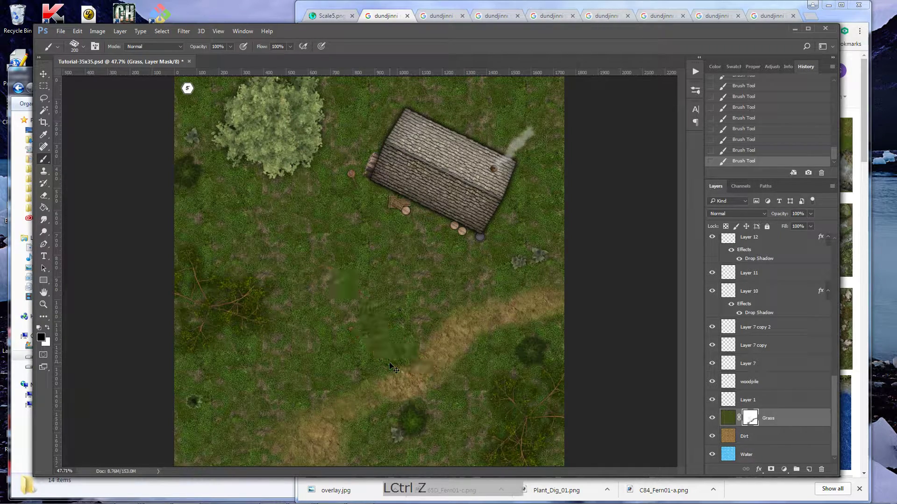
# Set the brush to 25% flow and 21% opacity and paint a wide dirt pool in the map's lower-left area
pyautogui.click(290, 46)
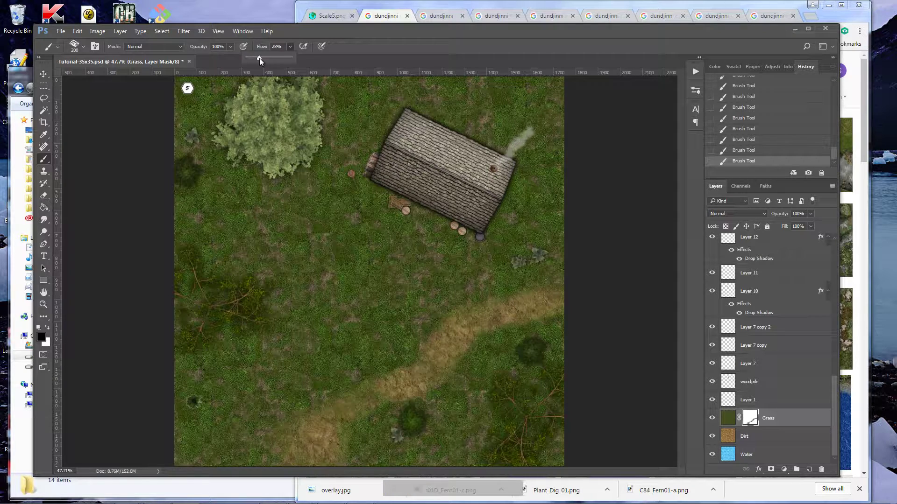
pyautogui.click(230, 47)
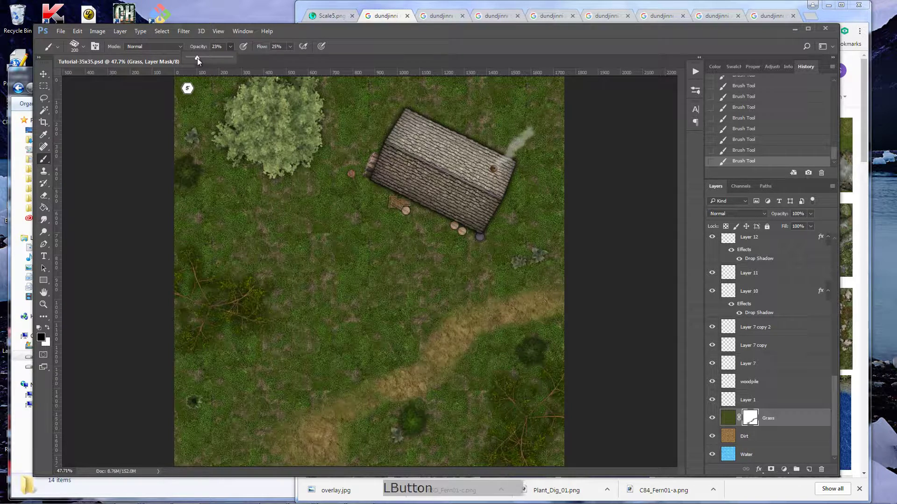
pyautogui.moveTo(197, 59); pyautogui.dragTo(197, 59)
pyautogui.moveTo(364, 398)
pyautogui.mouseDown()
pyautogui.moveTo(320, 448)
pyautogui.moveTo(324, 463)
pyautogui.moveTo(279, 454)
pyautogui.moveTo(284, 434)
pyautogui.moveTo(254, 426)
pyautogui.moveTo(263, 422)
pyautogui.moveTo(236, 431)
pyautogui.moveTo(291, 425)
pyautogui.moveTo(251, 409)
pyautogui.moveTo(290, 417)
pyautogui.moveTo(249, 429)
pyautogui.moveTo(231, 456)
pyautogui.moveTo(234, 437)
pyautogui.moveTo(216, 453)
pyautogui.moveTo(269, 463)
pyautogui.moveTo(267, 404)
pyautogui.mouseUp()
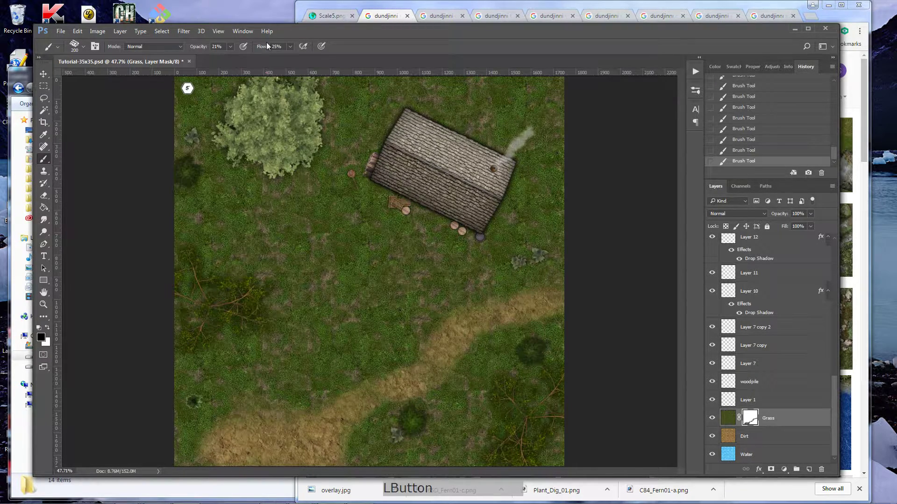
# Raise the brush flow to 59% and paint over the bottom of the dirt pool on the Grass mask
pyautogui.click(290, 47)
pyautogui.click(305, 56)
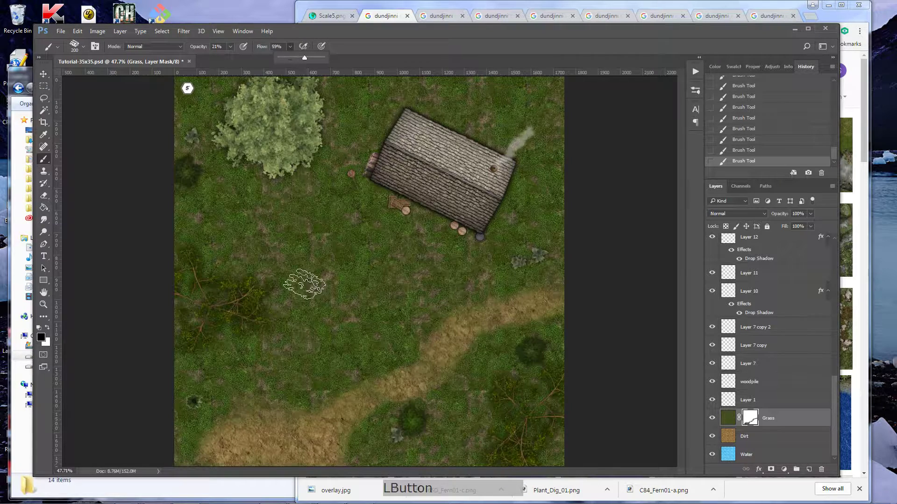
pyautogui.click(301, 456)
pyautogui.moveTo(278, 463)
pyautogui.mouseDown()
pyautogui.moveTo(257, 446)
pyautogui.moveTo(232, 445)
pyautogui.moveTo(221, 456)
pyautogui.moveTo(257, 432)
pyautogui.moveTo(293, 456)
pyautogui.mouseUp()
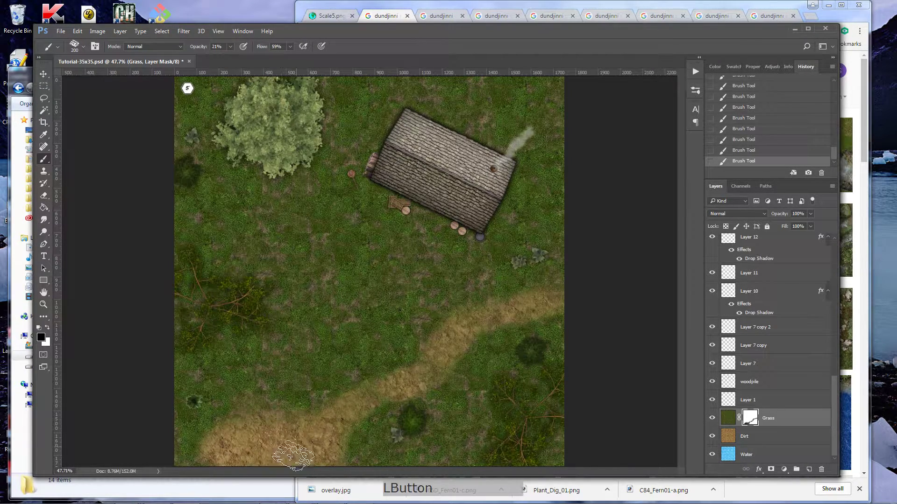
# Set the brush flow to 26% and paint away the remaining grass over the dirt pool and along the stream bed
pyautogui.click(290, 47)
pyautogui.moveTo(273, 57); pyautogui.dragTo(276, 57)
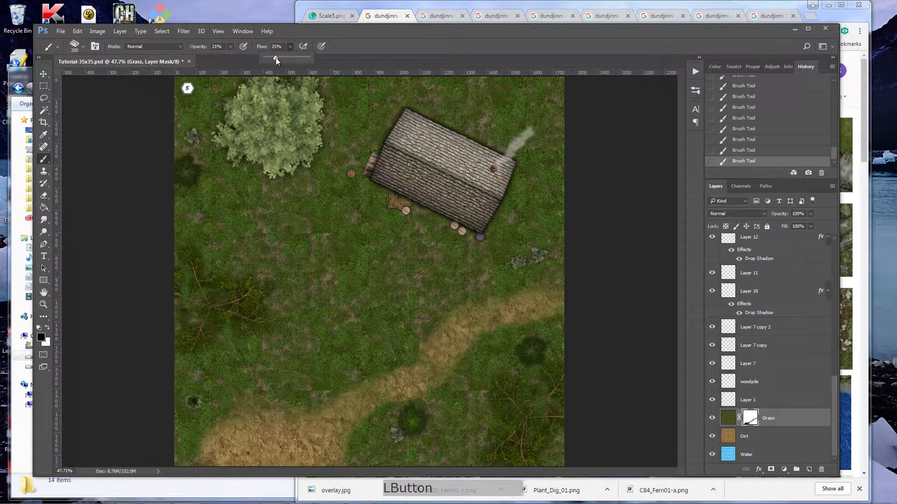
pyautogui.press('z')
pyautogui.moveTo(293, 423); pyautogui.dragTo(326, 380)
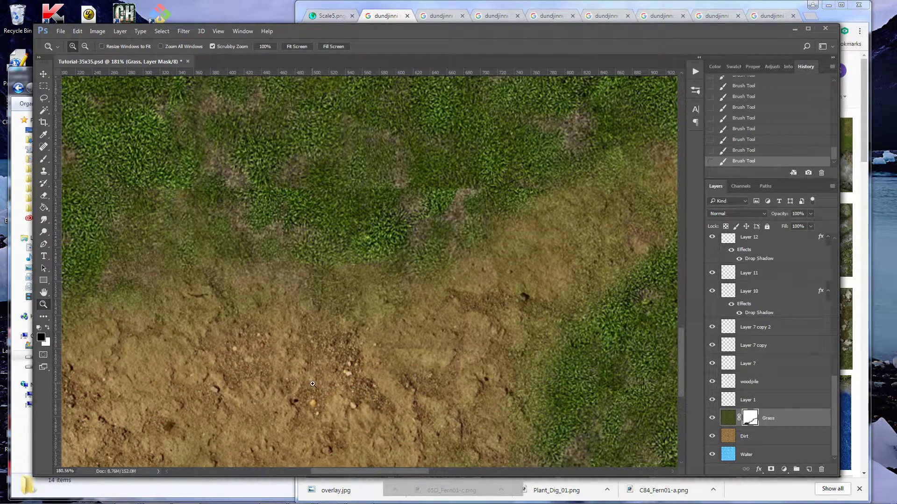
pyautogui.press('b')
pyautogui.moveTo(361, 383)
pyautogui.mouseDown()
pyautogui.moveTo(245, 390)
pyautogui.moveTo(205, 349)
pyautogui.moveTo(132, 329)
pyautogui.moveTo(240, 345)
pyautogui.mouseUp()
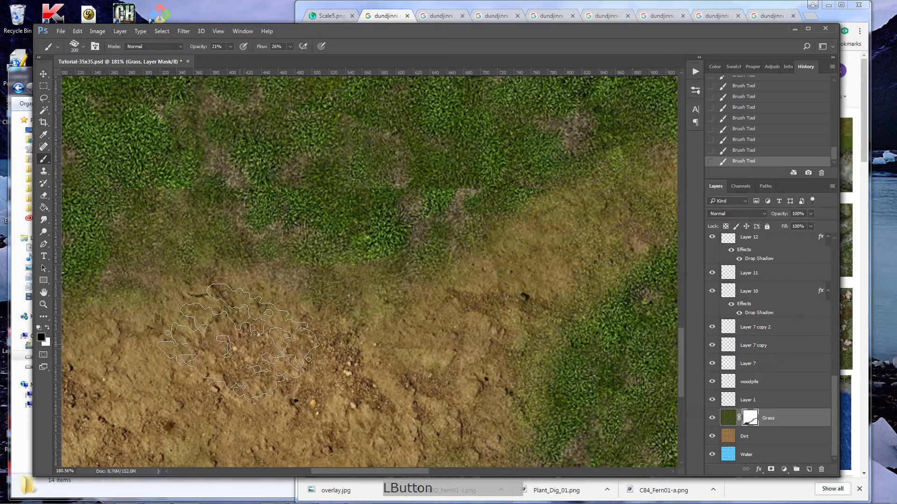
pyautogui.hotkey('ctrl', '0')
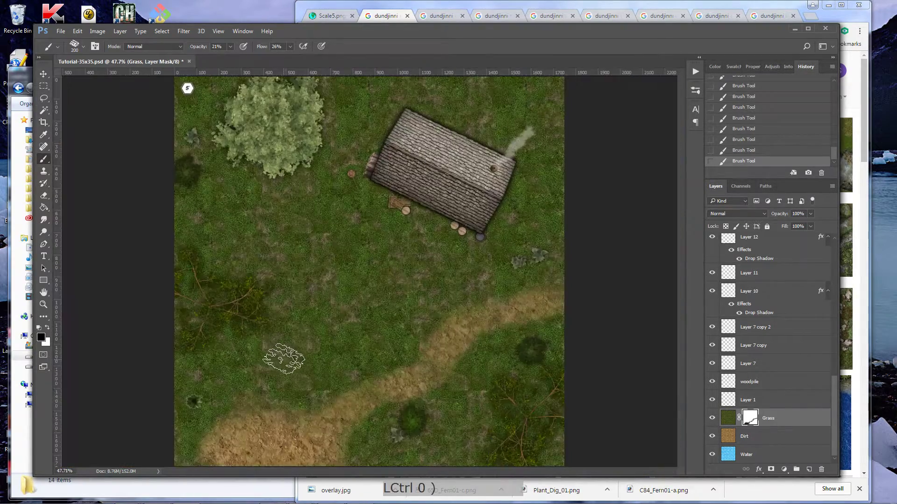
pyautogui.moveTo(278, 444)
pyautogui.mouseDown()
pyautogui.moveTo(227, 448)
pyautogui.moveTo(221, 459)
pyautogui.moveTo(316, 441)
pyautogui.moveTo(329, 428)
pyautogui.moveTo(323, 440)
pyautogui.moveTo(372, 385)
pyautogui.moveTo(363, 394)
pyautogui.moveTo(399, 383)
pyautogui.moveTo(374, 388)
pyautogui.moveTo(377, 400)
pyautogui.moveTo(431, 363)
pyautogui.moveTo(449, 337)
pyautogui.moveTo(414, 368)
pyautogui.moveTo(441, 339)
pyautogui.moveTo(501, 309)
pyautogui.moveTo(552, 303)
pyautogui.moveTo(577, 280)
pyautogui.moveTo(502, 316)
pyautogui.moveTo(476, 313)
pyautogui.moveTo(460, 336)
pyautogui.mouseUp()
# Add a layer mask to the Dirt layer and paint it with a 100 px brush to reveal water along the stream and pool
pyautogui.press('[')
pyautogui.press('[')
pyautogui.press('[')
pyautogui.press('[')
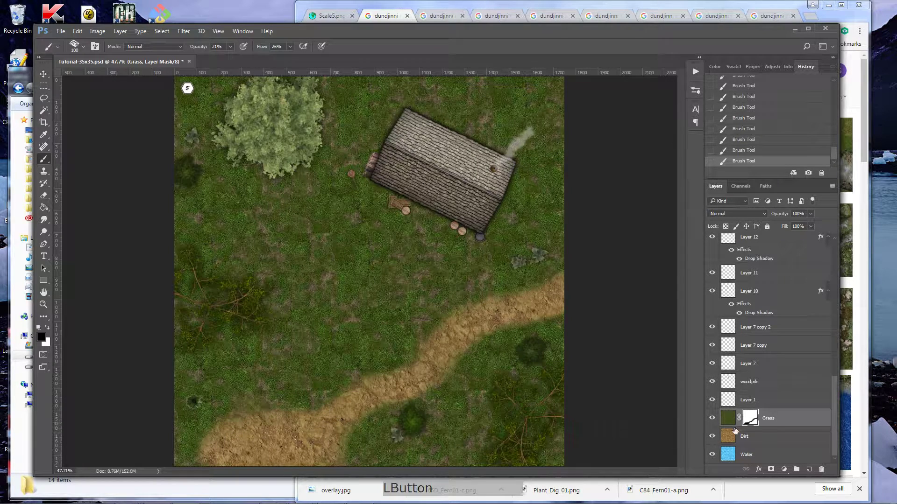
pyautogui.click(748, 436)
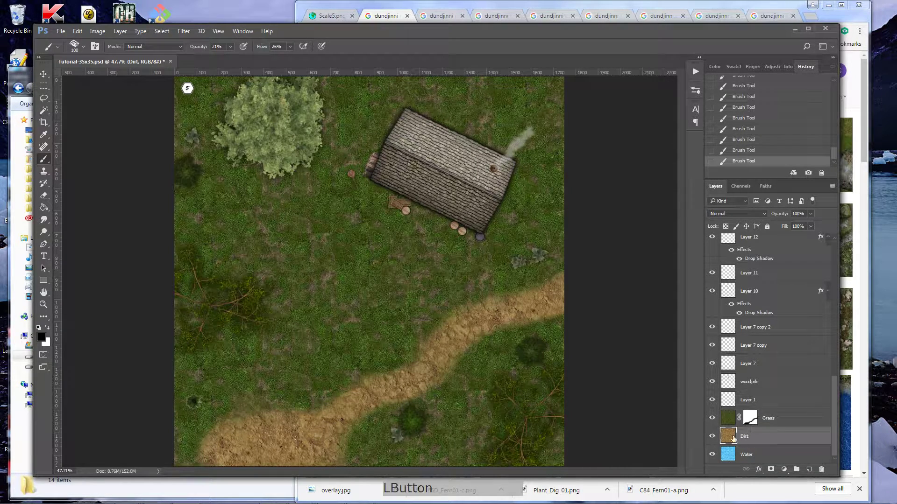
pyautogui.click(771, 470)
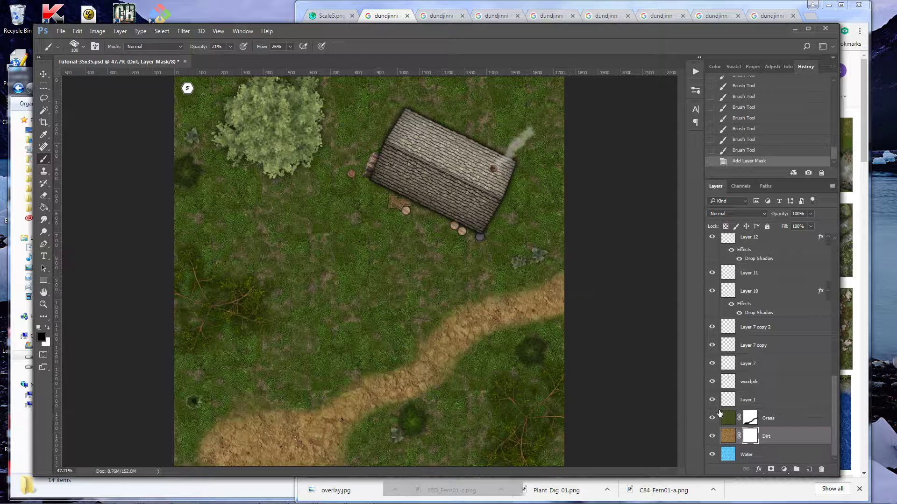
pyautogui.moveTo(566, 293)
pyautogui.mouseDown()
pyautogui.moveTo(470, 323)
pyautogui.moveTo(434, 366)
pyautogui.moveTo(354, 397)
pyautogui.moveTo(384, 396)
pyautogui.moveTo(360, 409)
pyautogui.moveTo(349, 403)
pyautogui.moveTo(329, 415)
pyautogui.moveTo(312, 448)
pyautogui.moveTo(319, 441)
pyautogui.moveTo(288, 464)
pyautogui.moveTo(235, 444)
pyautogui.moveTo(219, 451)
pyautogui.moveTo(226, 439)
pyautogui.moveTo(250, 453)
pyautogui.moveTo(244, 443)
pyautogui.moveTo(210, 464)
pyautogui.moveTo(240, 469)
pyautogui.moveTo(260, 452)
pyautogui.moveTo(279, 465)
pyautogui.moveTo(236, 463)
pyautogui.moveTo(292, 464)
pyautogui.moveTo(246, 459)
pyautogui.moveTo(313, 446)
pyautogui.moveTo(296, 467)
pyautogui.moveTo(322, 464)
pyautogui.moveTo(337, 414)
pyautogui.moveTo(306, 431)
pyautogui.moveTo(300, 420)
pyautogui.moveTo(274, 424)
pyautogui.moveTo(280, 439)
pyautogui.moveTo(296, 435)
pyautogui.moveTo(236, 436)
pyautogui.moveTo(210, 449)
pyautogui.moveTo(348, 408)
pyautogui.mouseUp()
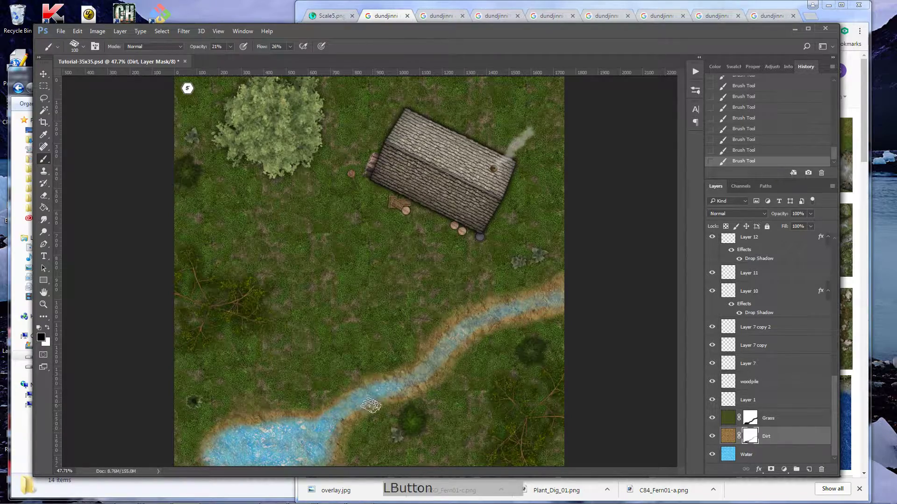
pyautogui.press('z')
pyautogui.moveTo(369, 388); pyautogui.dragTo(436, 363)
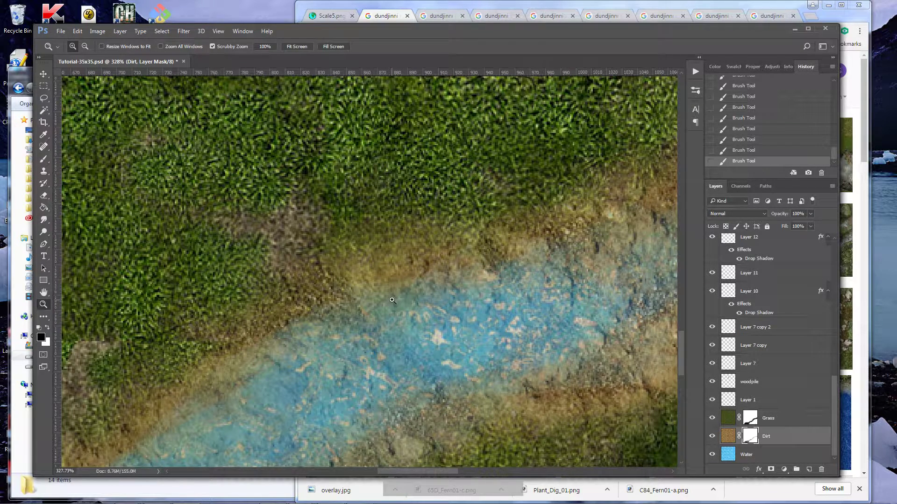
# Paint along the middle and upper stream on the Dirt layer mask to reveal more water between the banks
pyautogui.hotkey('ctrl', '0')
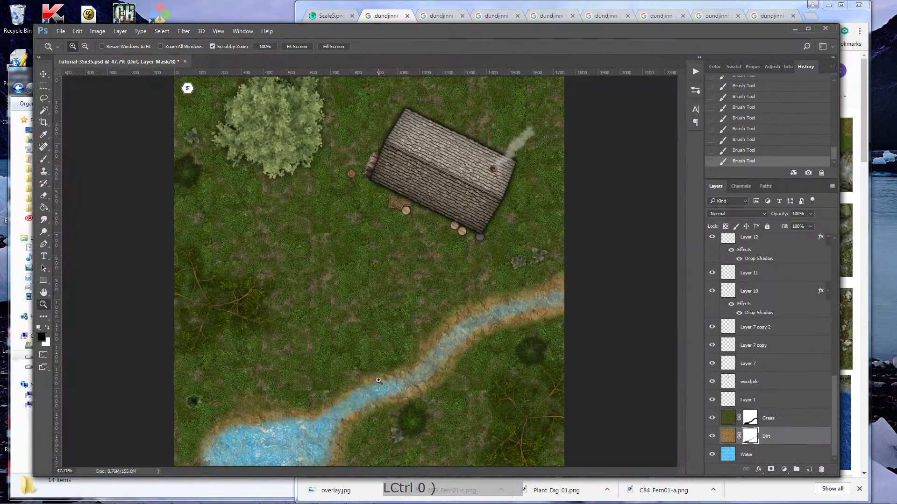
pyautogui.moveTo(374, 316); pyautogui.dragTo(435, 321)
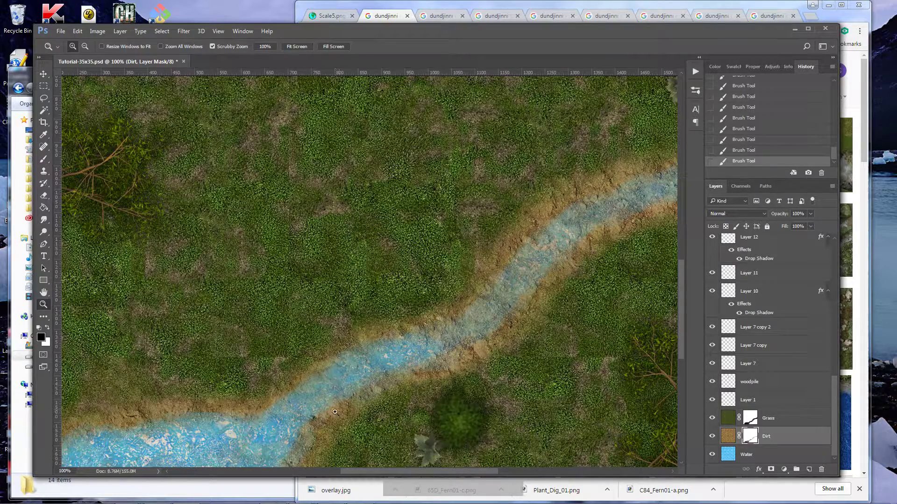
pyautogui.press('b')
pyautogui.moveTo(444, 345)
pyautogui.mouseDown()
pyautogui.moveTo(465, 326)
pyautogui.moveTo(440, 350)
pyautogui.moveTo(455, 346)
pyautogui.moveTo(431, 340)
pyautogui.moveTo(513, 299)
pyautogui.moveTo(500, 309)
pyautogui.moveTo(538, 274)
pyautogui.moveTo(515, 280)
pyautogui.moveTo(534, 245)
pyautogui.moveTo(526, 265)
pyautogui.moveTo(572, 206)
pyautogui.moveTo(550, 236)
pyautogui.moveTo(607, 194)
pyautogui.moveTo(614, 214)
pyautogui.moveTo(572, 238)
pyautogui.moveTo(535, 275)
pyautogui.mouseUp()
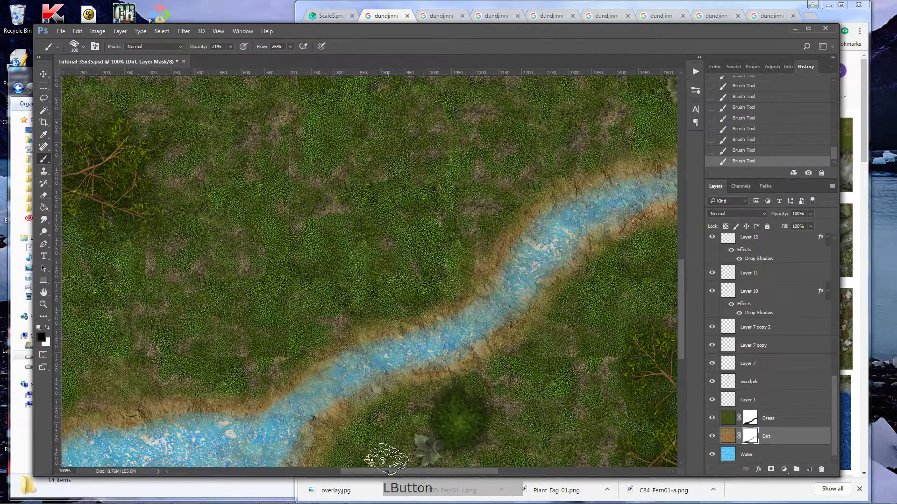
pyautogui.moveTo(385, 470); pyautogui.dragTo(477, 471)
pyautogui.moveTo(306, 206)
pyautogui.mouseDown()
pyautogui.moveTo(349, 188)
pyautogui.moveTo(430, 144)
pyautogui.moveTo(368, 173)
pyautogui.moveTo(424, 142)
pyautogui.moveTo(415, 140)
pyautogui.moveTo(395, 159)
pyautogui.moveTo(335, 167)
pyautogui.moveTo(334, 177)
pyautogui.moveTo(276, 191)
pyautogui.moveTo(237, 218)
pyautogui.moveTo(235, 211)
pyautogui.moveTo(267, 215)
pyautogui.moveTo(229, 215)
pyautogui.moveTo(199, 263)
pyautogui.moveTo(159, 293)
pyautogui.mouseUp()
pyautogui.hotkey('ctrl', '0')
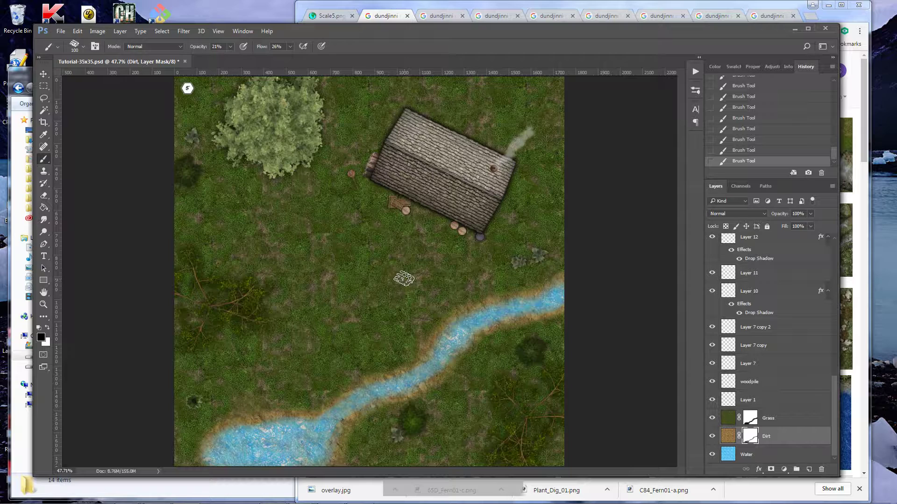
pyautogui.press('v')
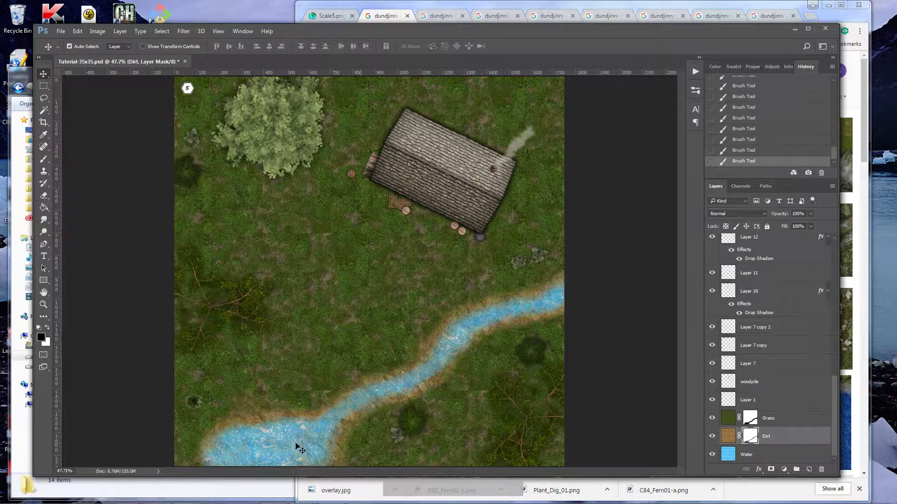
# Switch to the Chrome browser and search Google Images for "dundjinni edge grass"
pyautogui.click(396, 10)
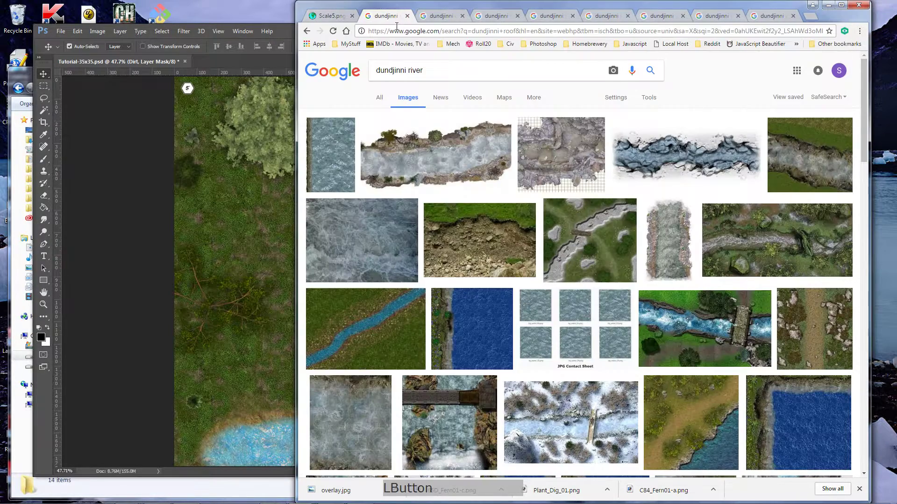
pyautogui.doubleClick(416, 71)
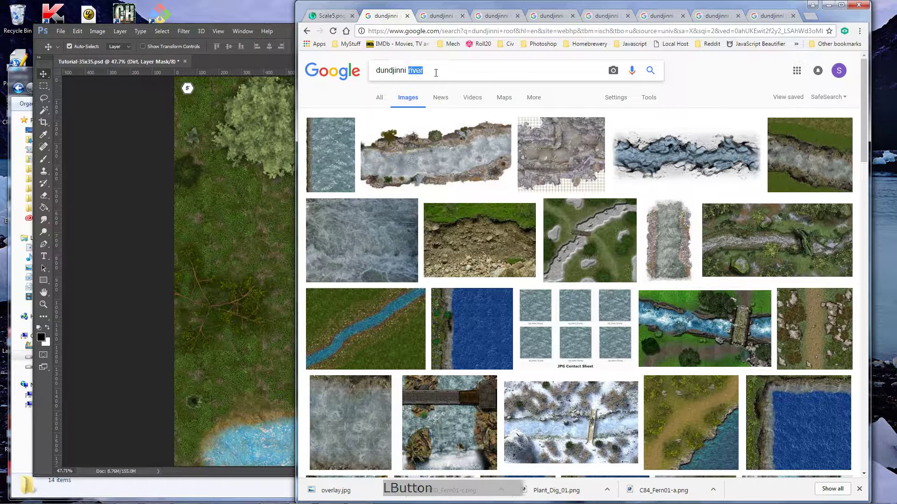
pyautogui.write('edge')
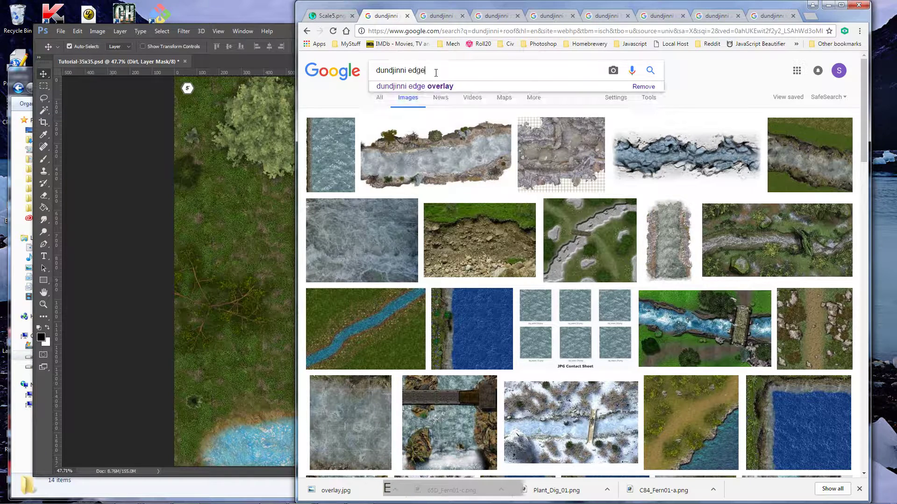
pyautogui.write(' grass')
pyautogui.press('Return')
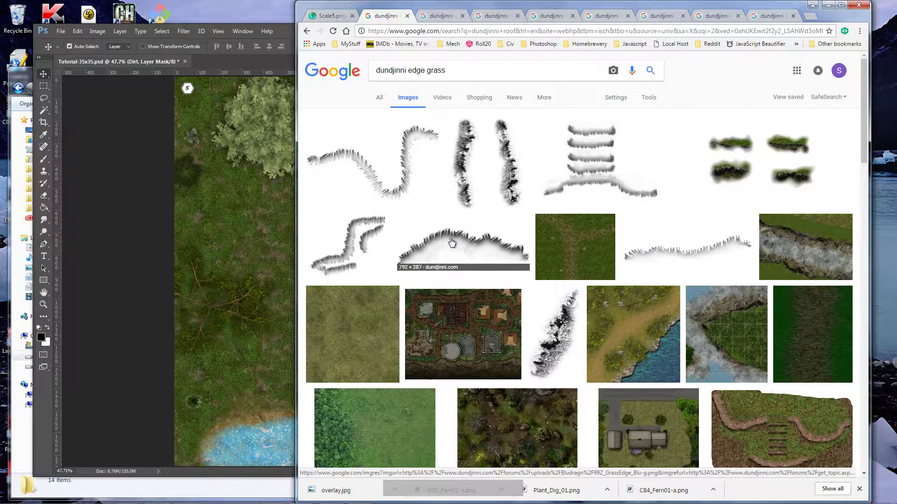
# Open the 762 × 186 grass edge image from the results and save it as 2ZD_GrassEdge_Blul.png in the tutorial Images folder
pyautogui.click(661, 250)
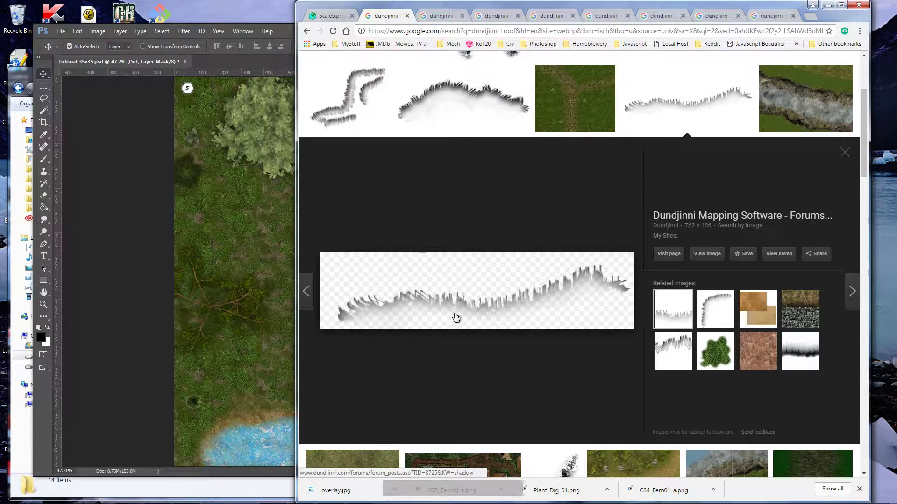
pyautogui.rightClick(473, 287)
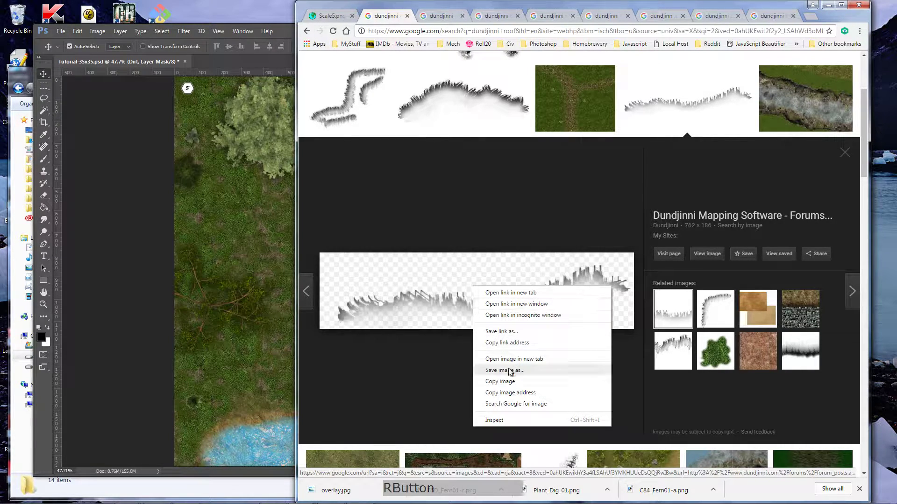
pyautogui.click(510, 372)
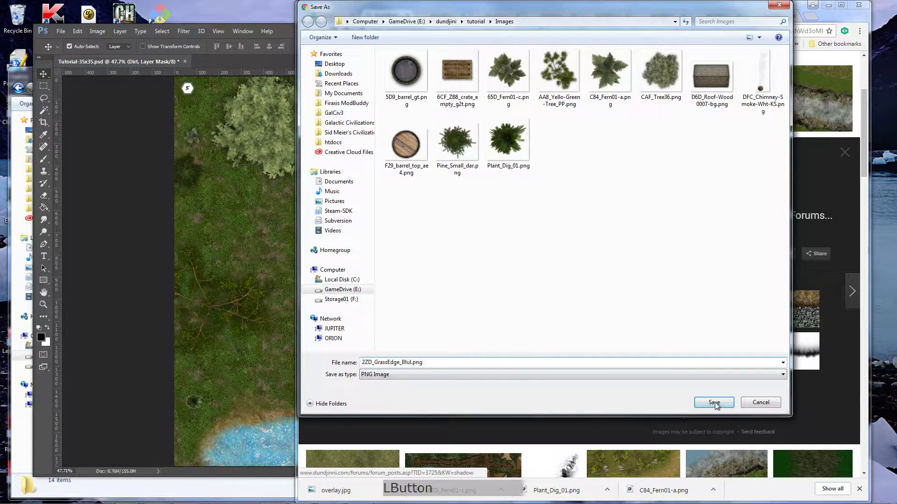
pyautogui.click(714, 402)
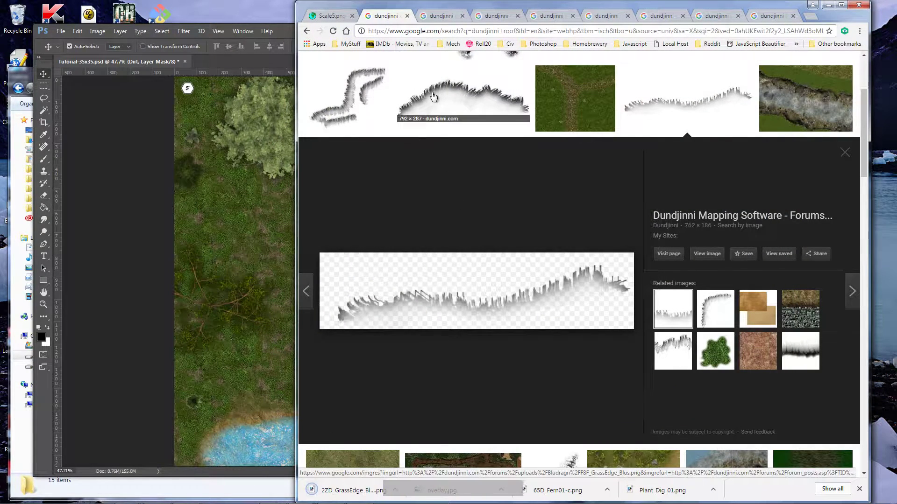
# Open the 792 × 287 arched grass edge image and save it as F8F_GrassEdge_Blus.png in the Images folder
pyautogui.click(433, 96)
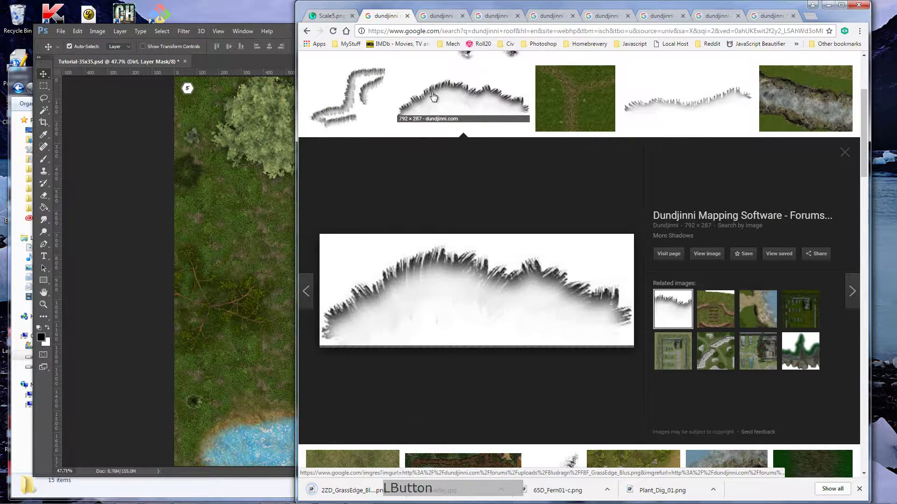
pyautogui.rightClick(420, 281)
pyautogui.click(459, 366)
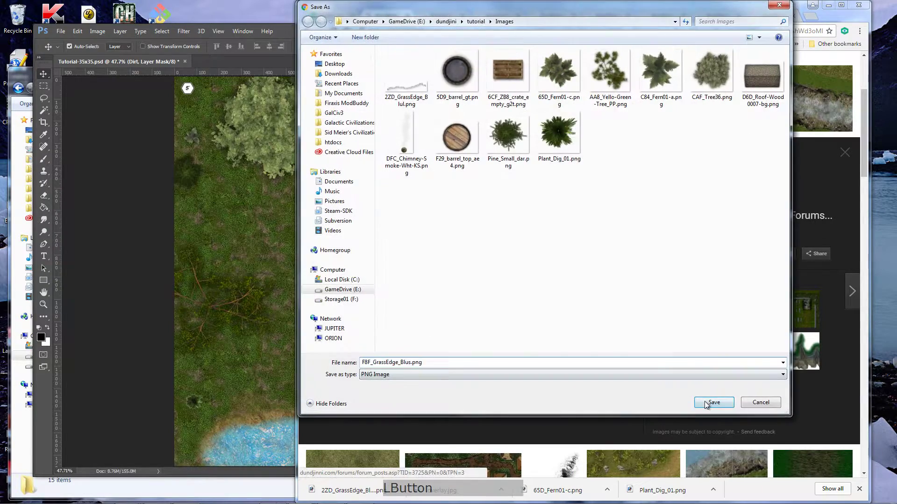
pyautogui.click(713, 403)
# Find the 345 × 1038 vertical grass edge image in the results and save it as 219_GrassEdge_cis-a.png in the Images folder
pyautogui.scroll(5, 376, 160)
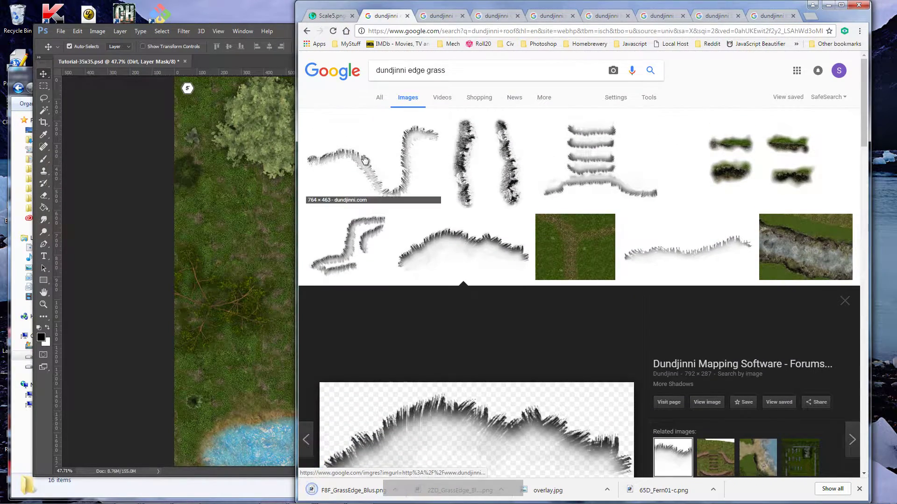
pyautogui.scroll(-8, 486, 178)
pyautogui.scroll(8, 483, 185)
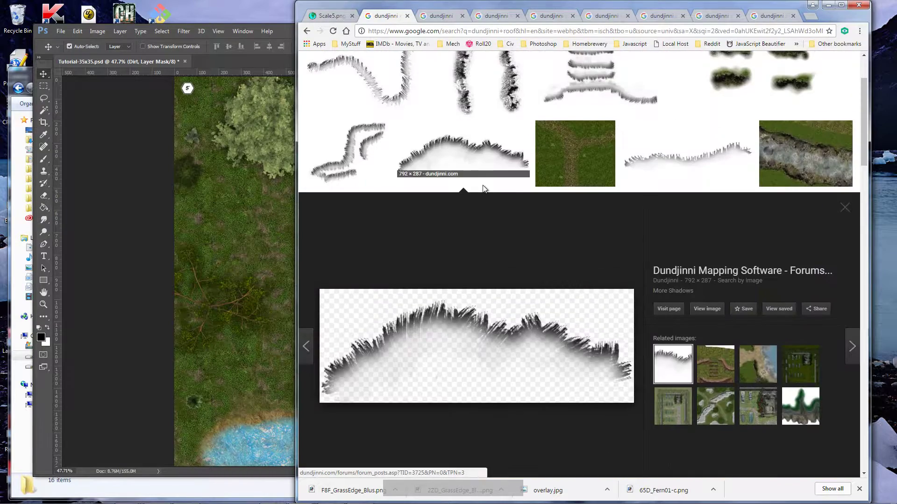
pyautogui.click(466, 156)
pyautogui.rightClick(468, 229)
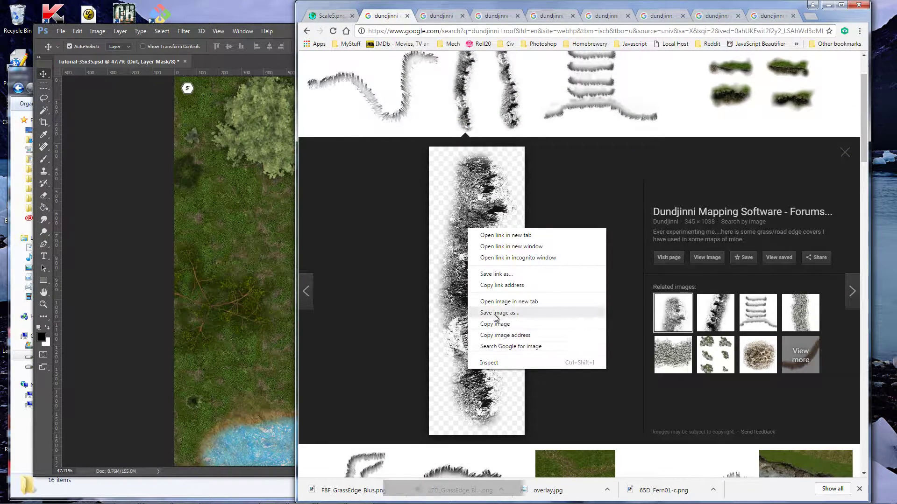
pyautogui.click(496, 318)
pyautogui.click(714, 404)
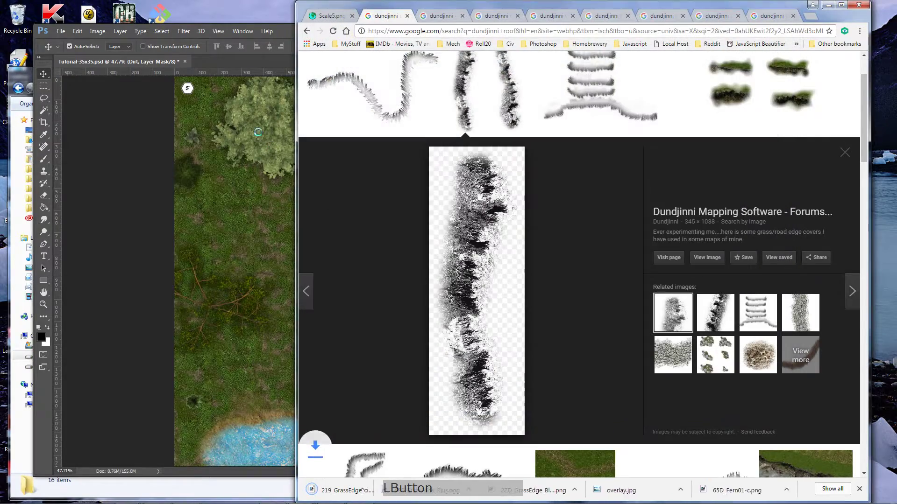
# Switch back to Photoshop and open 2ZD_GrassEdge_Blul.png from the tutorial Images folder
pyautogui.click(140, 108)
pyautogui.click(61, 31)
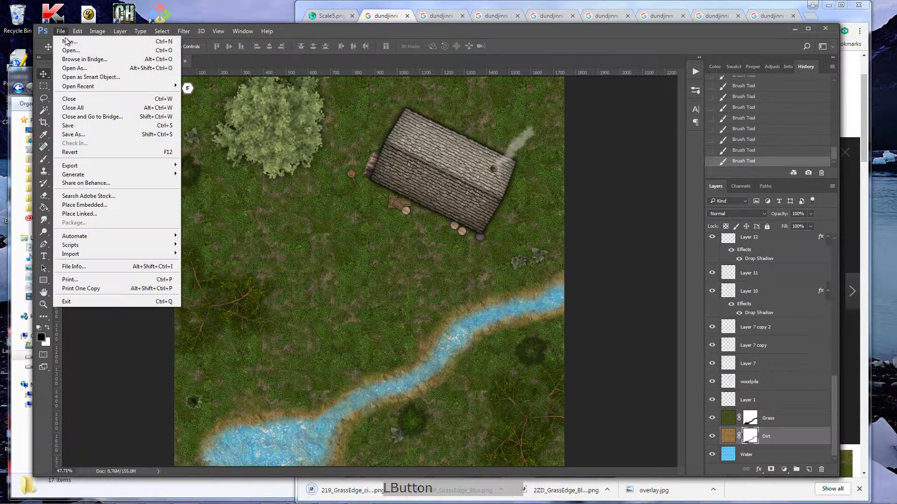
pyautogui.click(77, 50)
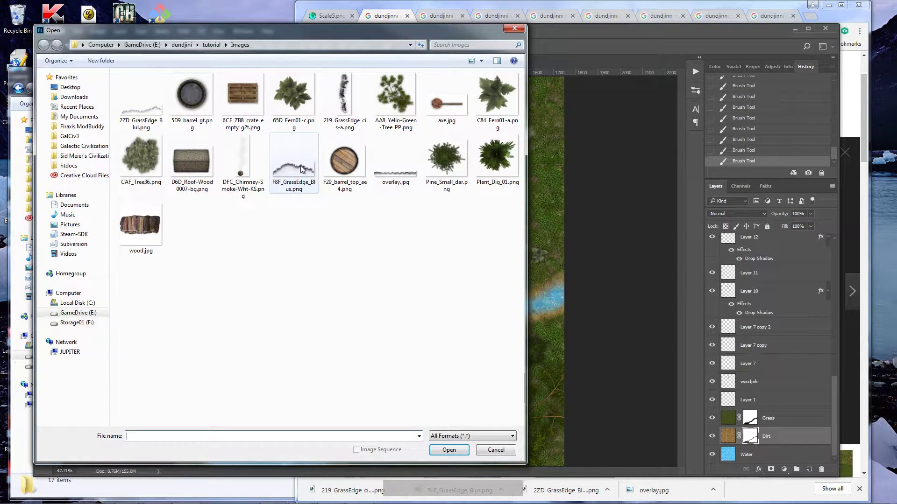
pyautogui.doubleClick(150, 114)
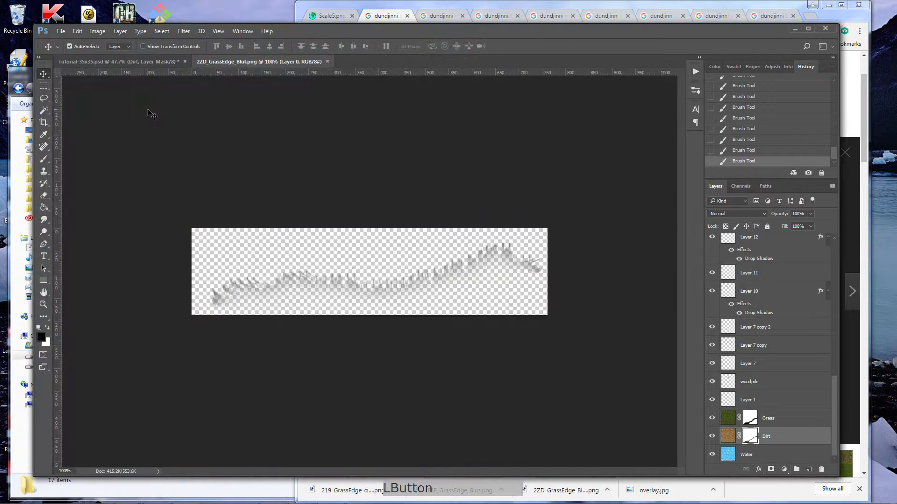
# Copy the whole grass edge image into Tutorial-35x35.psd and place its new layer directly above the Grass layer
pyautogui.hotkey('ctrl', 'a')
pyautogui.hotkey('ctrl', 'c')
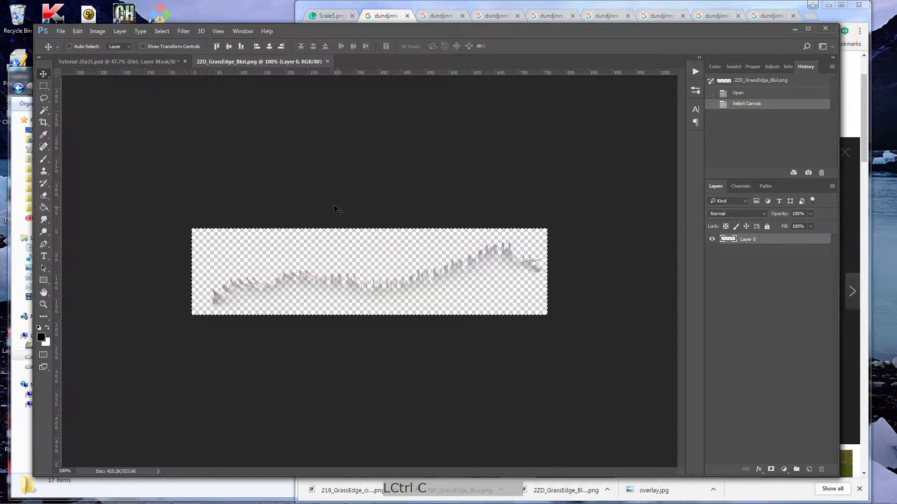
pyautogui.click(128, 59)
pyautogui.hotkey('ctrl', 'v')
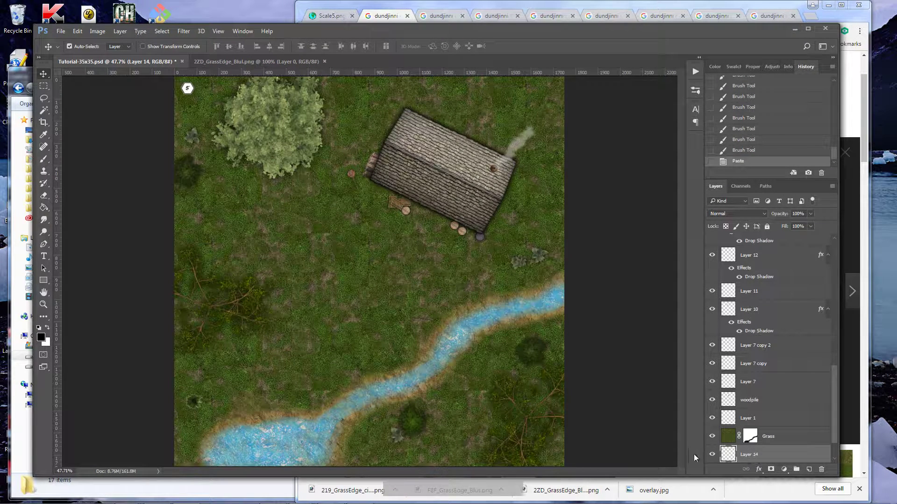
pyautogui.moveTo(746, 456); pyautogui.dragTo(747, 426)
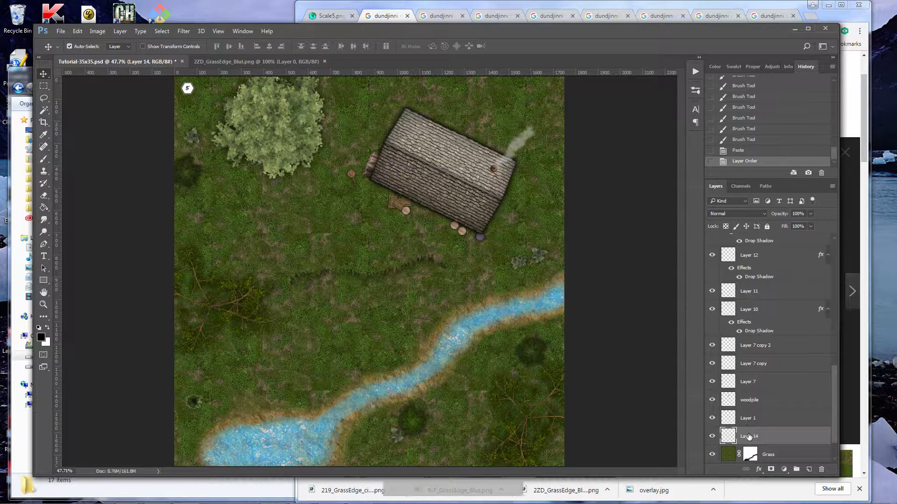
# Move the grass edge to the stream's upper bank near the map's right side and free-transform it to follow the bank
pyautogui.moveTo(401, 276); pyautogui.dragTo(530, 305)
pyautogui.hotkey('ctrl', 't')
pyautogui.press('z')
pyautogui.hotkey('ctrl', 't')
pyautogui.moveTo(449, 250); pyautogui.dragTo(491, 244)
pyautogui.scroll(-2, 584, 301)
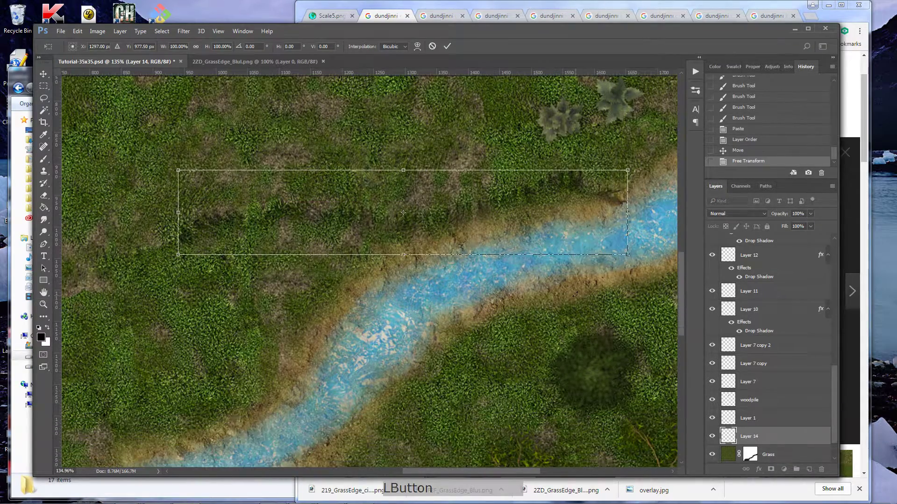
pyautogui.moveTo(644, 267); pyautogui.dragTo(626, 197)
pyautogui.moveTo(585, 178); pyautogui.dragTo(618, 159)
pyautogui.press('Return')
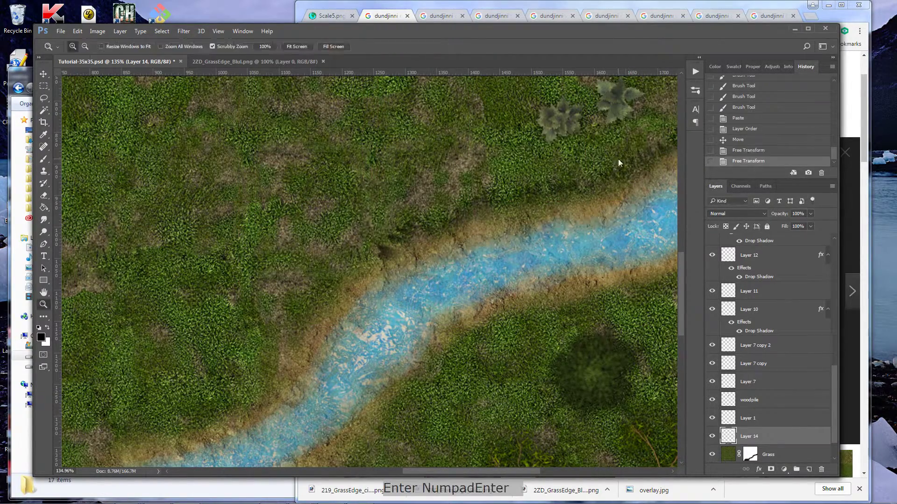
# Duplicate the grass edge layer, Layer 14, and move the copy down to the stream's lower bank
pyautogui.hotkey('ctrl', '0')
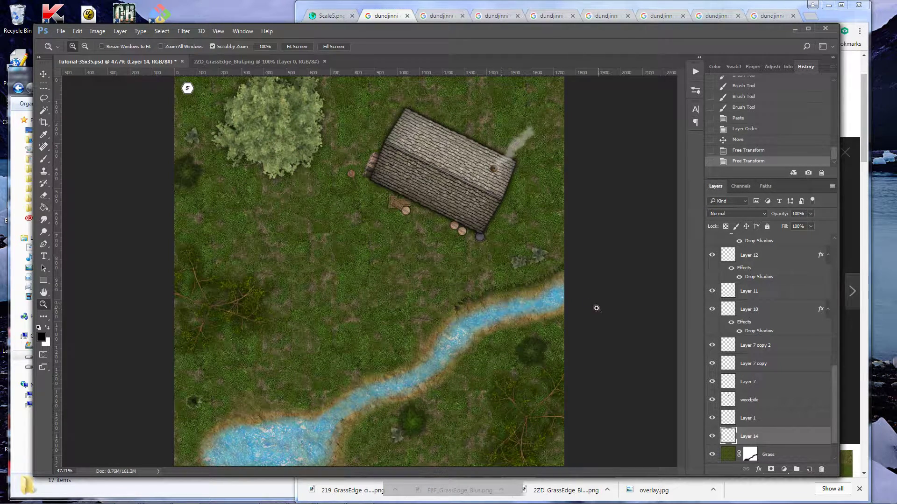
pyautogui.hotkey('ctrl', 'shift', 'd')
pyautogui.press('Return')
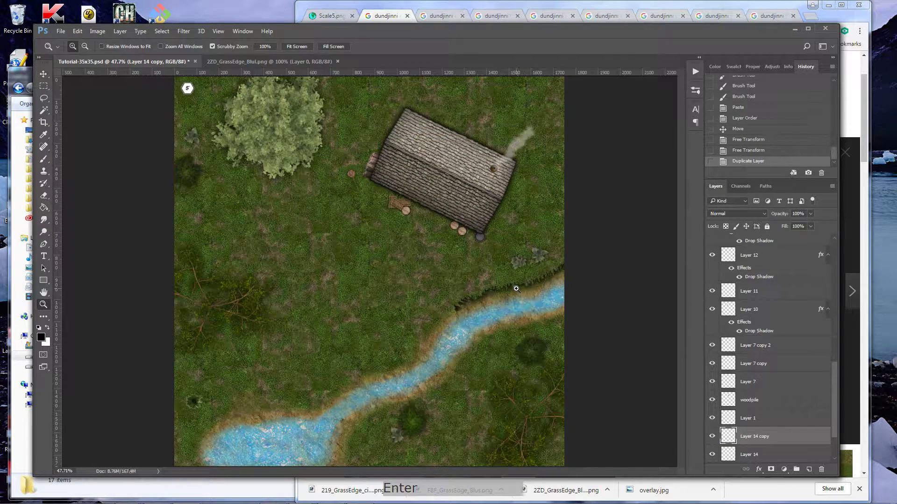
pyautogui.press('v')
pyautogui.moveTo(516, 289); pyautogui.dragTo(411, 386)
# Free-transform the copied grass edge so it is rotated and aligned along the stream's lower bank
pyautogui.hotkey('ctrl', 't')
pyautogui.moveTo(481, 351); pyautogui.dragTo(489, 355)
pyautogui.moveTo(420, 394); pyautogui.dragTo(411, 383)
pyautogui.moveTo(457, 352); pyautogui.dragTo(493, 342)
pyautogui.press('Return')
pyautogui.press('z')
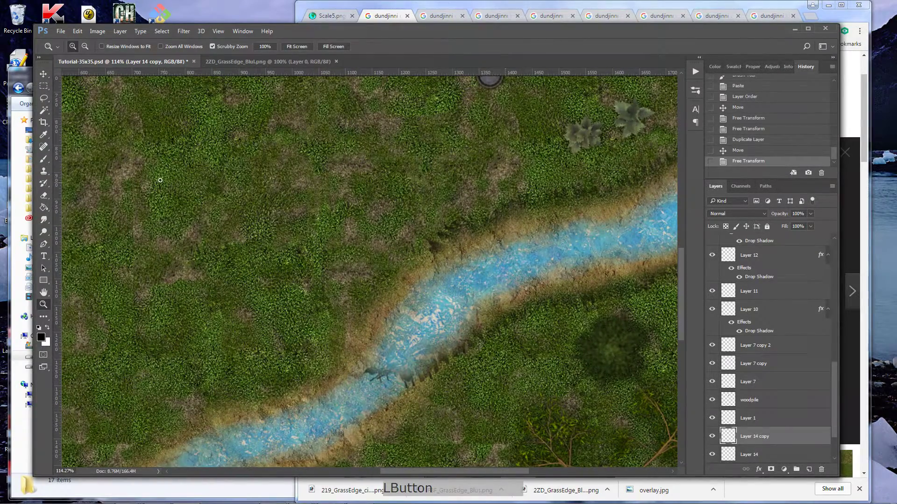
pyautogui.click(44, 100)
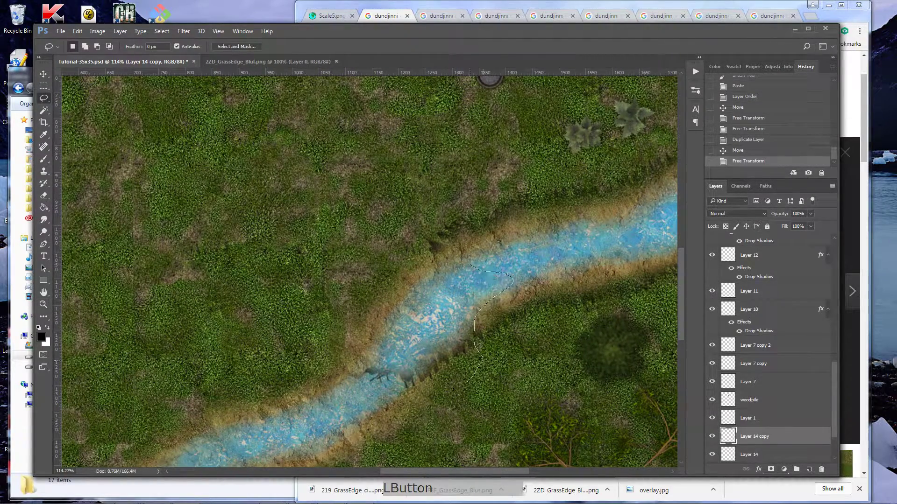
pyautogui.moveTo(333, 365); pyautogui.dragTo(333, 324)
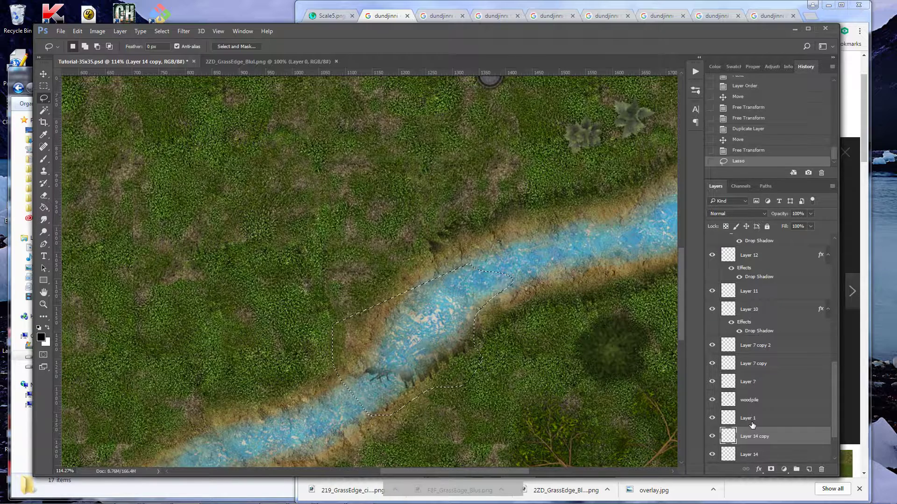
pyautogui.hotkey('ctrl', 'd')
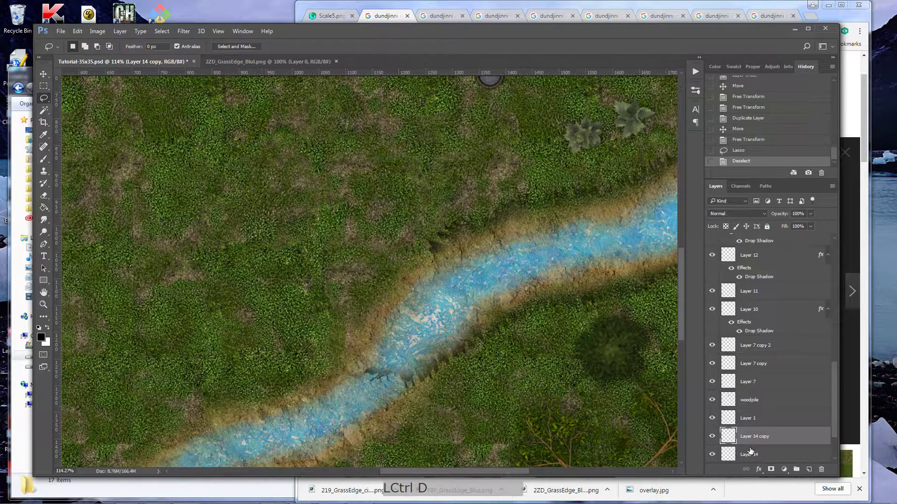
# Add a layer mask to Layer 14 copy and paint out the part of the grass edge that overlaps the water
pyautogui.click(772, 469)
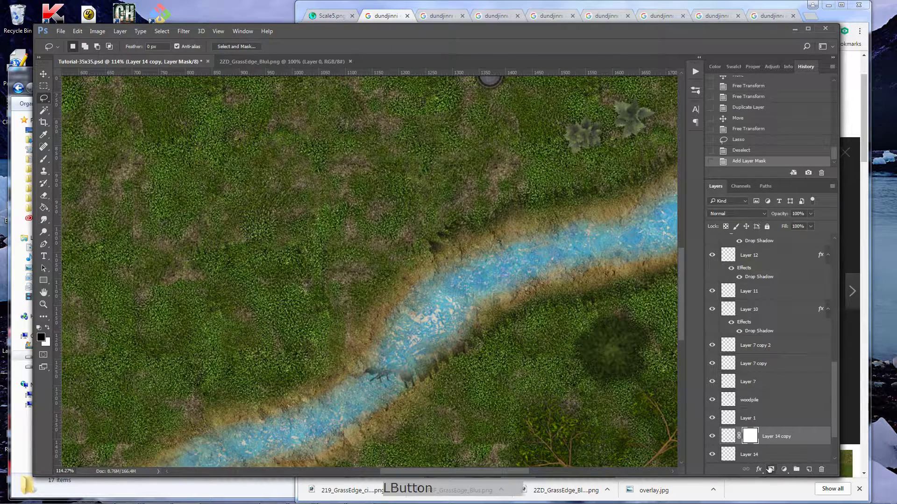
pyautogui.press('b')
pyautogui.moveTo(420, 350)
pyautogui.mouseDown()
pyautogui.moveTo(397, 369)
pyautogui.moveTo(400, 355)
pyautogui.mouseUp()
pyautogui.click(392, 377)
pyautogui.click(406, 373)
pyautogui.click(423, 362)
pyautogui.click(446, 359)
pyautogui.click(460, 333)
pyautogui.click(466, 317)
pyautogui.click(453, 326)
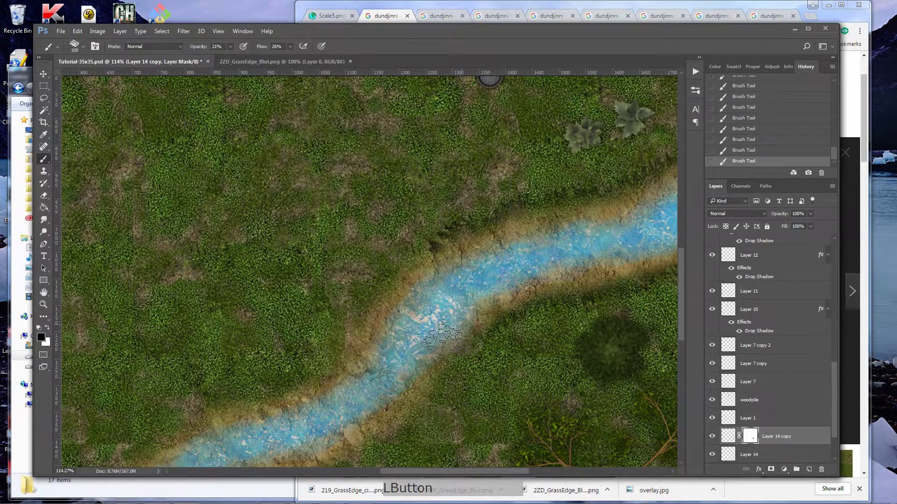
# Reopen 2ZD_GrassEdge_Blul.png from the Images folder, copy the whole grass edge and paste it into the Tutorial-35x35.psd map
pyautogui.hotkey('ctrl', '0')
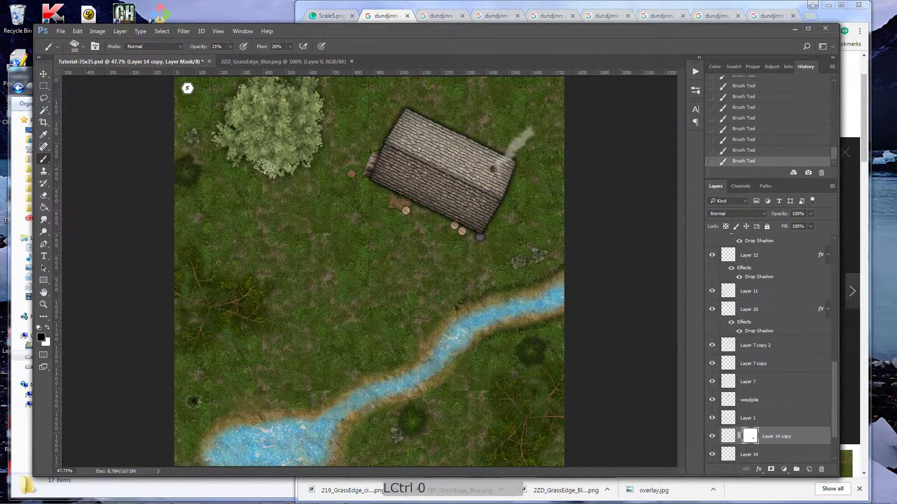
pyautogui.click(255, 62)
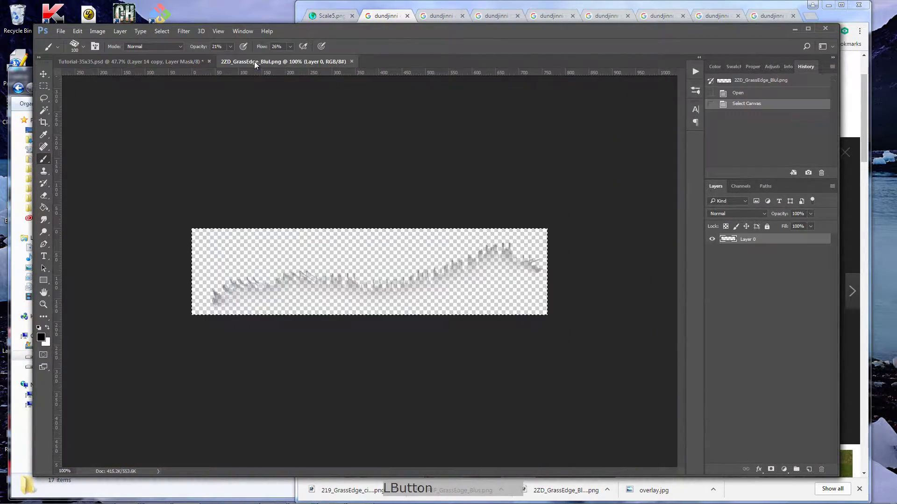
pyautogui.click(351, 61)
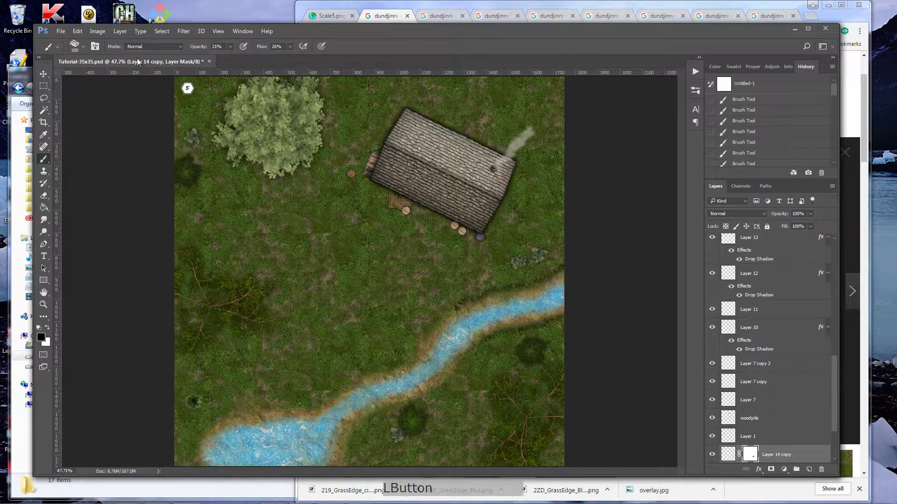
pyautogui.click(63, 32)
pyautogui.click(80, 49)
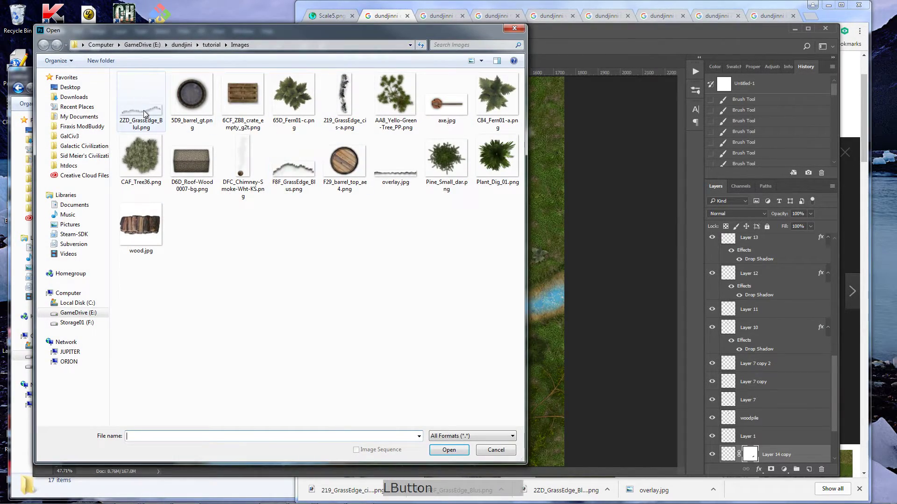
pyautogui.doubleClick(144, 110)
pyautogui.hotkey('ctrl', 'a')
pyautogui.hotkey('ctrl', 'c')
pyautogui.click(144, 62)
pyautogui.hotkey('ctrl', 'v')
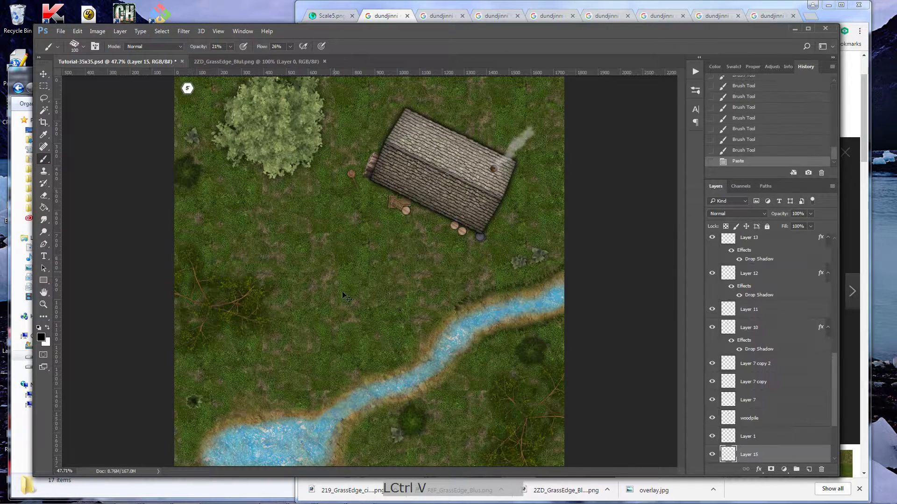
# Move the pasted grass edge to the stream's upper bank at the bend and free-transform it to about 59% width, 73% height and -27° rotation
pyautogui.press('v')
pyautogui.moveTo(380, 278); pyautogui.dragTo(378, 336)
pyautogui.hotkey('ctrl', 't')
pyautogui.moveTo(468, 331); pyautogui.dragTo(408, 273)
pyautogui.moveTo(397, 312); pyautogui.dragTo(432, 335)
pyautogui.moveTo(502, 318); pyautogui.dragTo(447, 316)
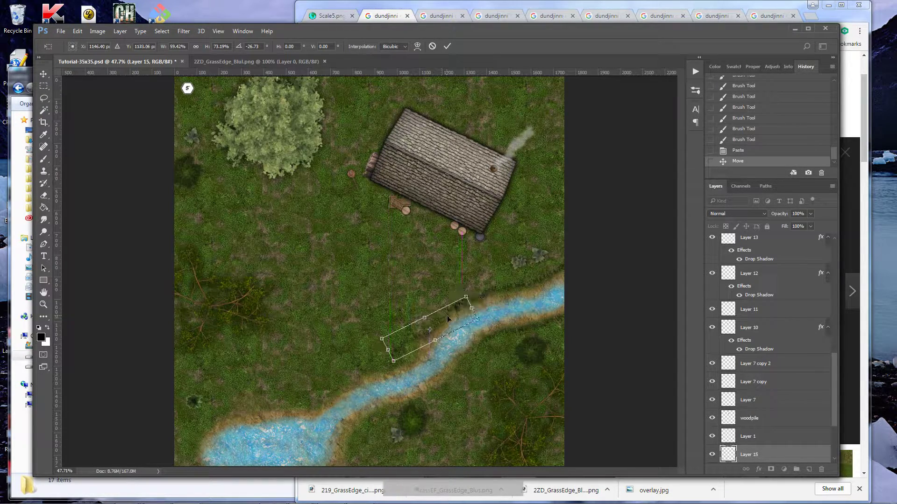
pyautogui.press('Return')
# Fine-tune the grass edge's placement on the upper bank at the bend with a second free transform
pyautogui.press('z')
pyautogui.click(461, 316)
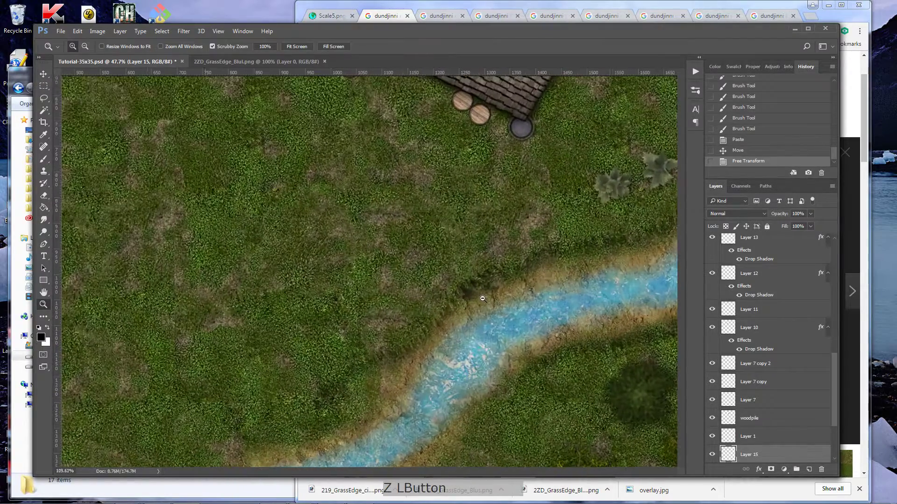
pyautogui.hotkey('ctrl', 't')
pyautogui.moveTo(454, 314); pyautogui.dragTo(437, 319)
pyautogui.press('Return')
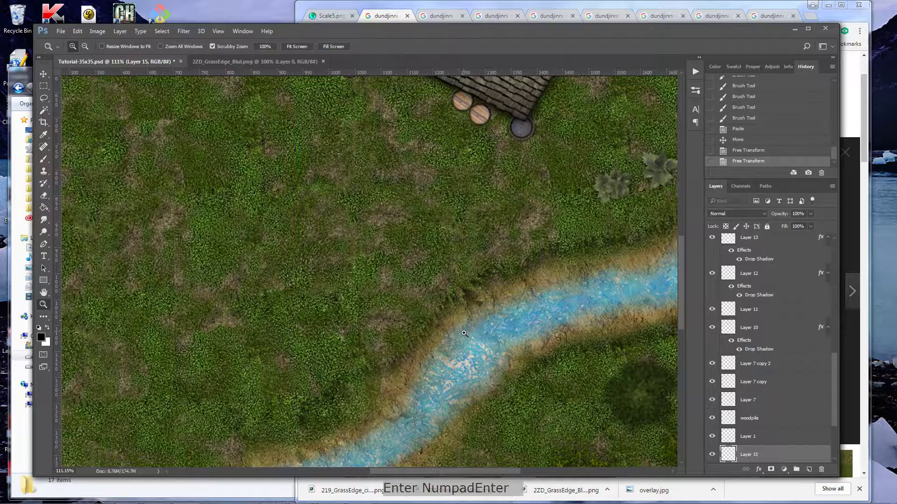
# Duplicate Layer 15 and free-transform the copy onto the lower bank opposite, rotated about 177°
pyautogui.scroll(-5, 359, 355)
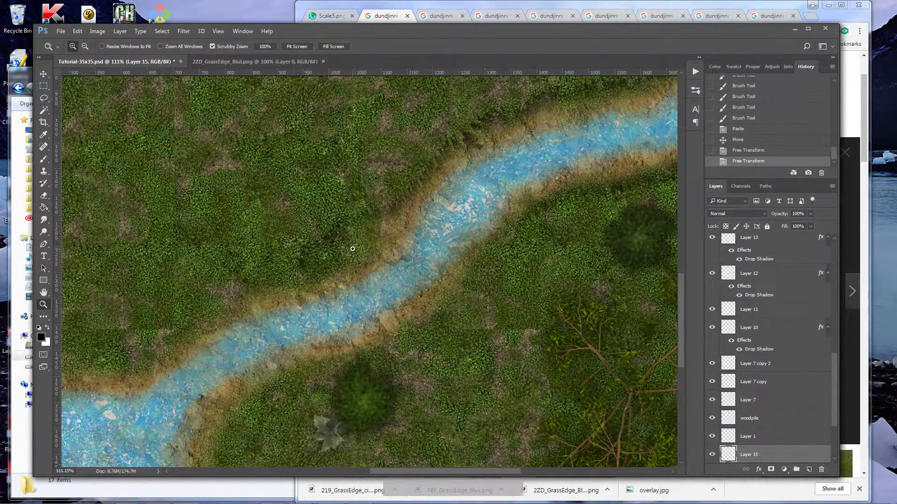
pyautogui.hotkey('ctrl', 'j')
pyautogui.press('Return')
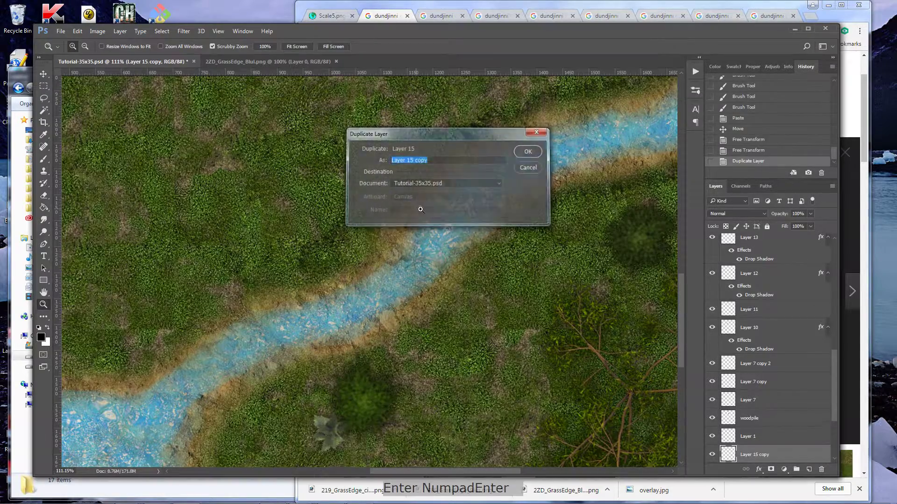
pyautogui.hotkey('ctrl', 't')
pyautogui.moveTo(394, 206); pyautogui.dragTo(412, 260)
pyautogui.moveTo(591, 232); pyautogui.dragTo(346, 354)
pyautogui.moveTo(394, 323); pyautogui.dragTo(384, 344)
pyautogui.moveTo(522, 269)
pyautogui.mouseDown()
pyautogui.moveTo(523, 261)
pyautogui.moveTo(512, 277)
pyautogui.mouseUp()
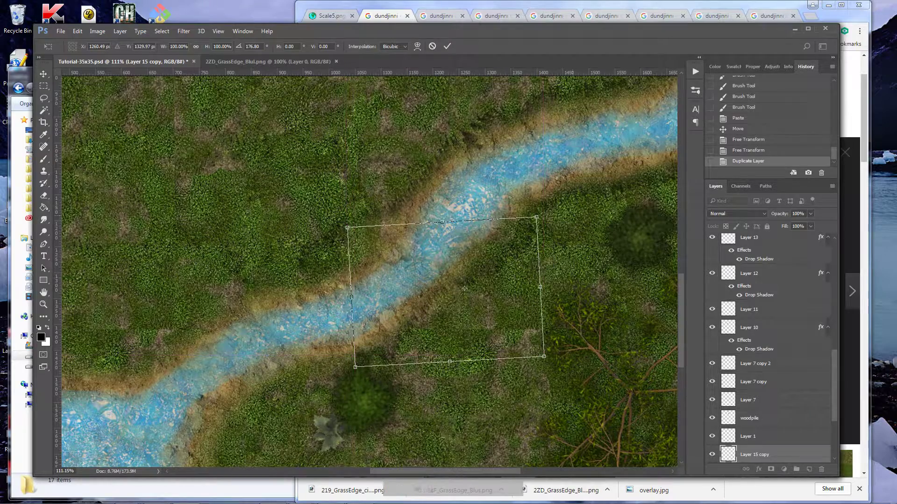
pyautogui.press('KP_Enter')
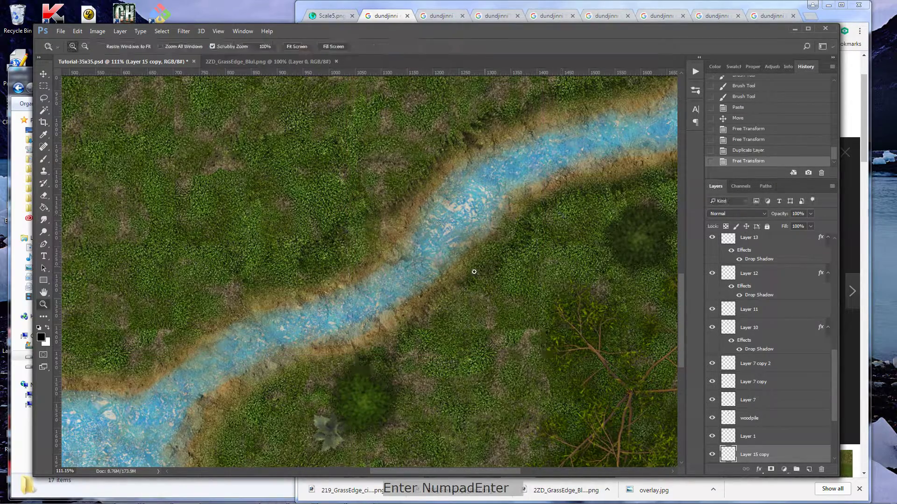
# Duplicate Layer 15 copy and free-transform the new grass edge to follow the lower bank where the stream enters the pool
pyautogui.hotkey('ctrl', '0')
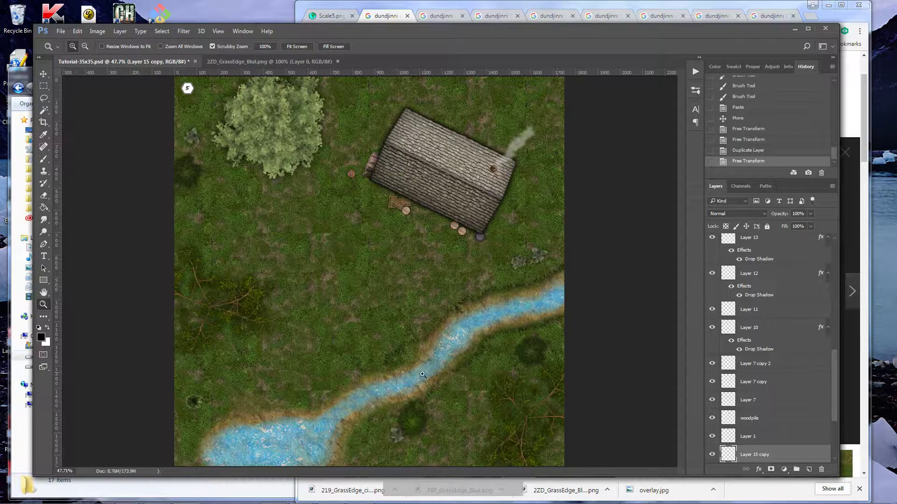
pyautogui.hotkey('ctrl', 'shift', 'd')
pyautogui.press('KP_Enter')
pyautogui.hotkey('ctrl', 't')
pyautogui.moveTo(450, 374); pyautogui.dragTo(342, 468)
pyautogui.moveTo(403, 403)
pyautogui.mouseDown()
pyautogui.moveTo(398, 386)
pyautogui.moveTo(412, 405)
pyautogui.mouseUp()
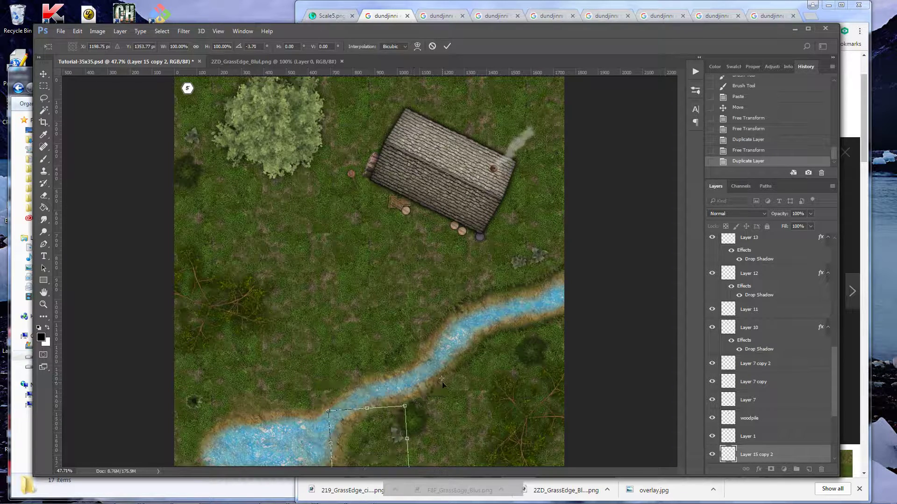
pyautogui.moveTo(441, 379); pyautogui.dragTo(369, 441)
pyautogui.moveTo(412, 400); pyautogui.dragTo(396, 388)
pyautogui.moveTo(385, 419); pyautogui.dragTo(398, 403)
pyautogui.press('Return')
# Add a layer mask to Layer 15 copy 2 and paint out the grass edge overlapping the stream near the pool
pyautogui.hotkey('alt', 'z')
pyautogui.press('Escape')
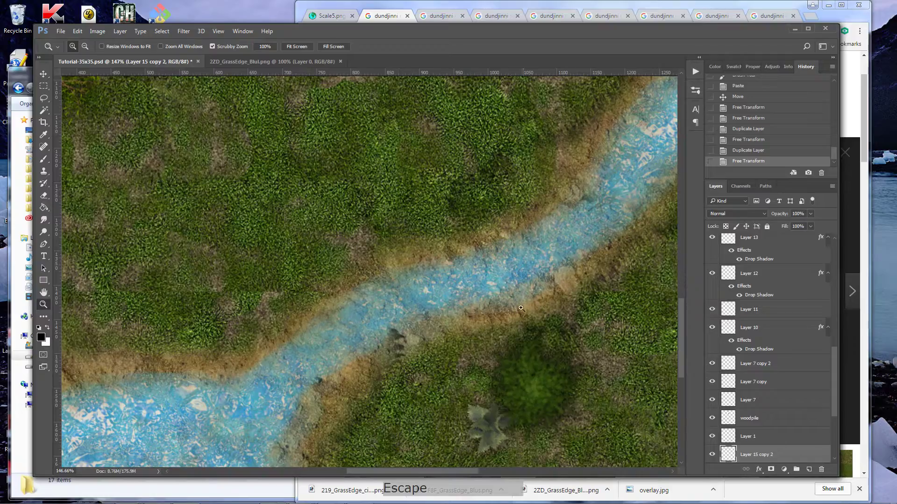
pyautogui.scroll(-5, 372, 304)
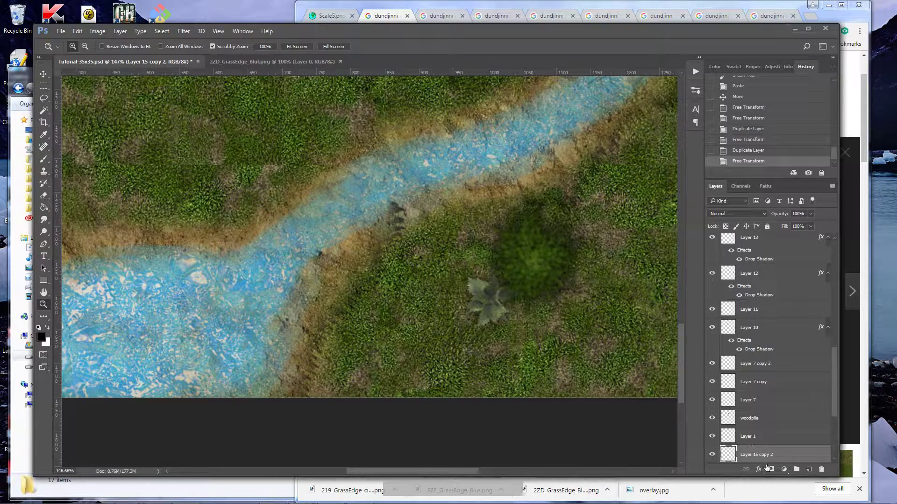
pyautogui.click(770, 469)
pyautogui.press('b')
pyautogui.moveTo(400, 211)
pyautogui.mouseDown()
pyautogui.moveTo(388, 243)
pyautogui.moveTo(390, 214)
pyautogui.moveTo(398, 227)
pyautogui.moveTo(371, 237)
pyautogui.moveTo(412, 252)
pyautogui.moveTo(392, 199)
pyautogui.moveTo(400, 248)
pyautogui.moveTo(394, 228)
pyautogui.mouseUp()
pyautogui.hotkey('ctrl', '0')
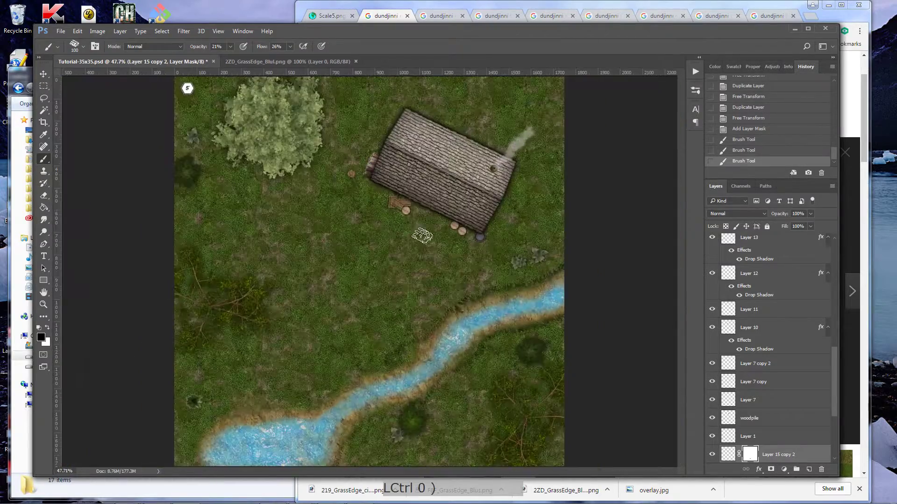
# Paste a fresh grass edge and free-transform it, narrowed and rotated, along the upper bank of the pool and stream mouth
pyautogui.hotkey('ctrl', 'shift', 'd')
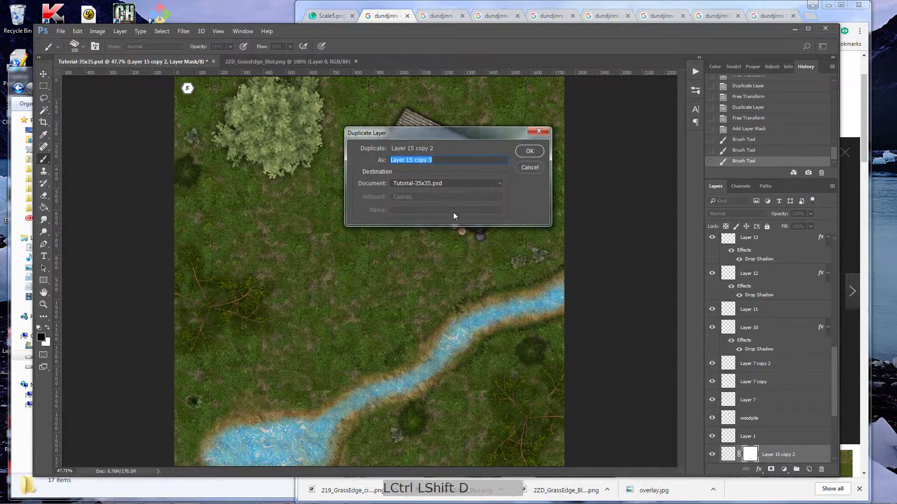
pyautogui.click(530, 167)
pyautogui.hotkey('ctrl', 'v')
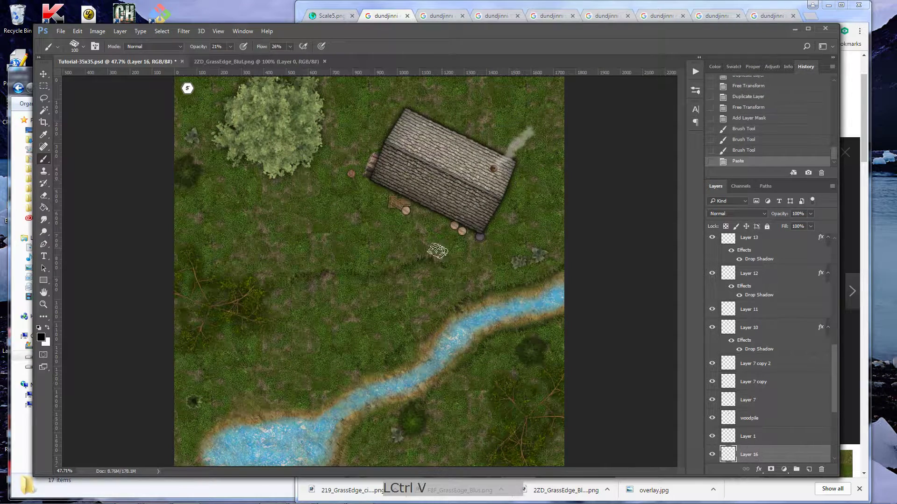
pyautogui.hotkey('ctrl', 't')
pyautogui.moveTo(403, 272); pyautogui.dragTo(316, 406)
pyautogui.moveTo(366, 386); pyautogui.dragTo(333, 394)
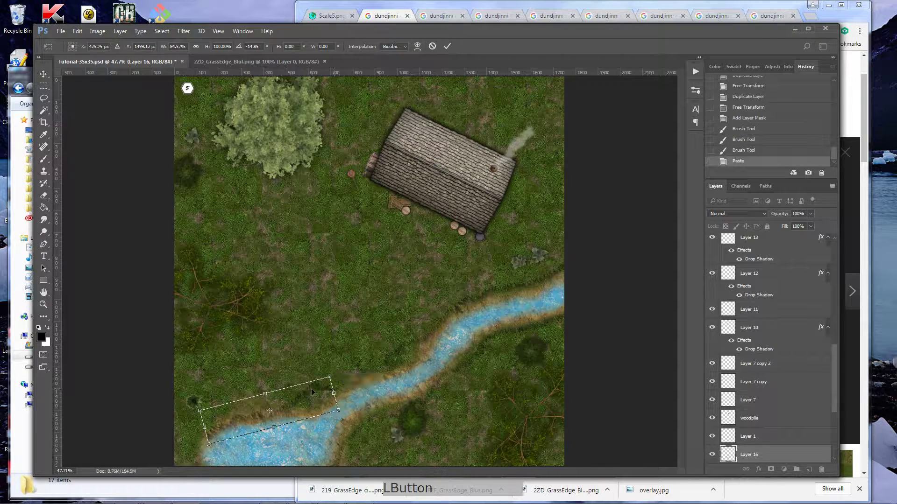
pyautogui.moveTo(336, 360); pyautogui.dragTo(366, 391)
pyautogui.moveTo(398, 426); pyautogui.dragTo(399, 423)
pyautogui.press('Return')
# Duplicate Layer 16 and free-transform the copy around the pool's left bank, rotated about -32°
pyautogui.hotkey('ctrl', 'shift', 'd')
pyautogui.press('Return')
pyautogui.hotkey('ctrl', 't')
pyautogui.moveTo(341, 401); pyautogui.dragTo(234, 433)
pyautogui.moveTo(280, 393); pyautogui.dragTo(255, 374)
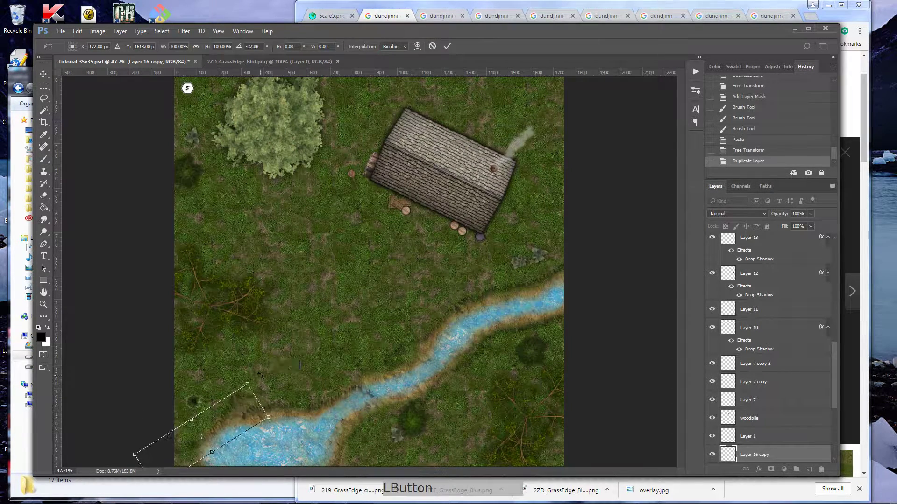
pyautogui.moveTo(220, 408); pyautogui.dragTo(232, 432)
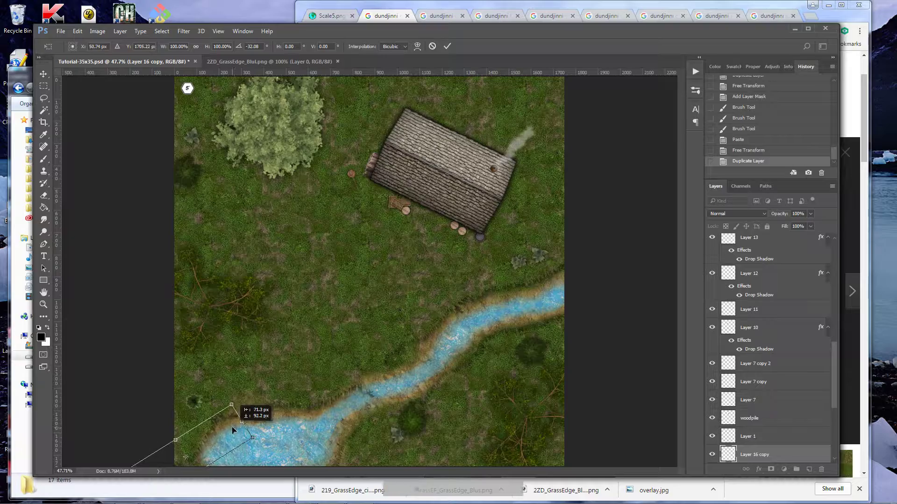
pyautogui.press('Return')
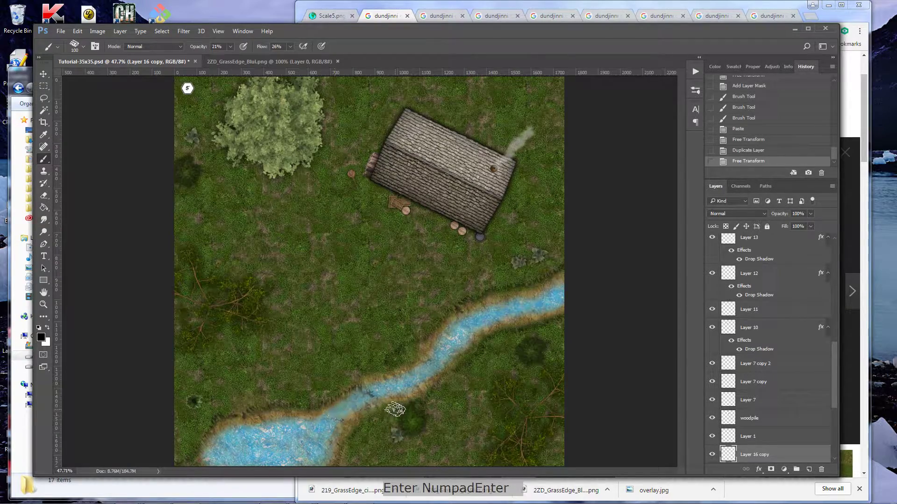
# Add a layer mask to Layer 16 and paint out the grass edge blades that overlap the stream's water
pyautogui.press('z')
pyautogui.moveTo(364, 404); pyautogui.dragTo(409, 362)
pyautogui.press('v')
pyautogui.click(410, 365)
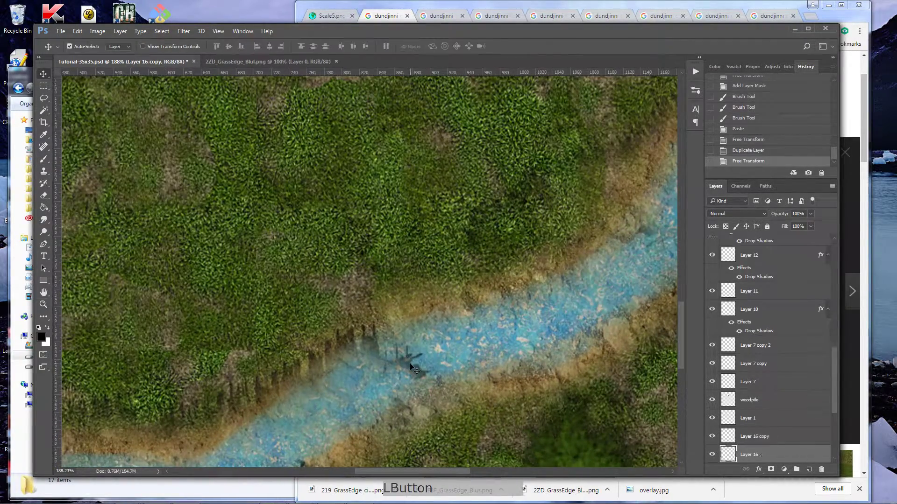
pyautogui.click(770, 470)
pyautogui.press('b')
pyautogui.moveTo(397, 354)
pyautogui.mouseDown()
pyautogui.moveTo(383, 380)
pyautogui.moveTo(395, 343)
pyautogui.moveTo(382, 357)
pyautogui.moveTo(389, 336)
pyautogui.moveTo(407, 372)
pyautogui.moveTo(377, 325)
pyautogui.mouseUp()
pyautogui.click(405, 347)
pyautogui.click(418, 343)
pyautogui.click(428, 348)
pyautogui.click(405, 350)
pyautogui.click(390, 369)
pyautogui.click(398, 344)
pyautogui.click(370, 331)
pyautogui.click(391, 328)
pyautogui.click(406, 357)
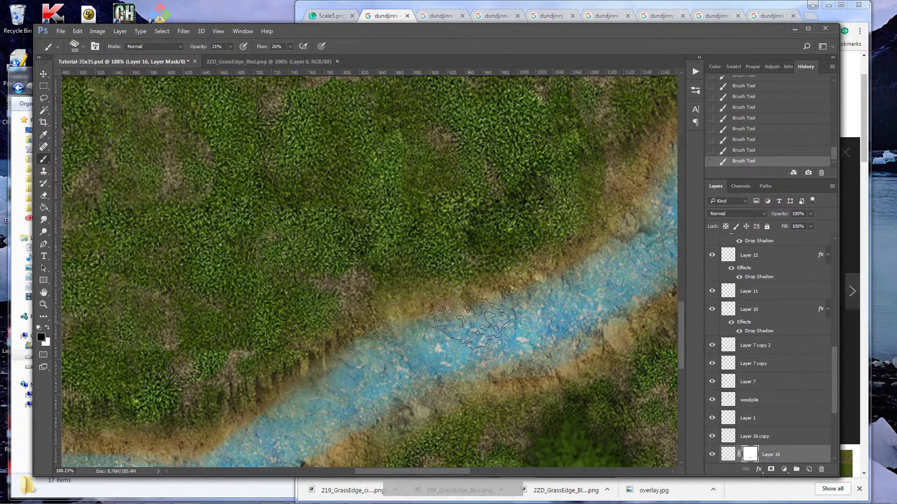
pyautogui.hotkey('ctrl', '0')
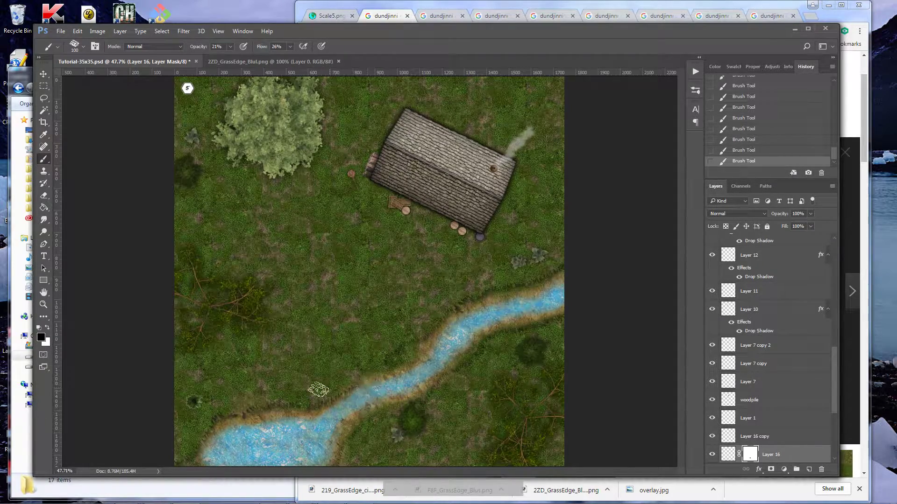
# Select the Grass layer's mask and paint black along the stream's upper bank to expose a wider strip of dirt
pyautogui.doubleClick(44, 305)
pyautogui.scroll(-7, 360, 329)
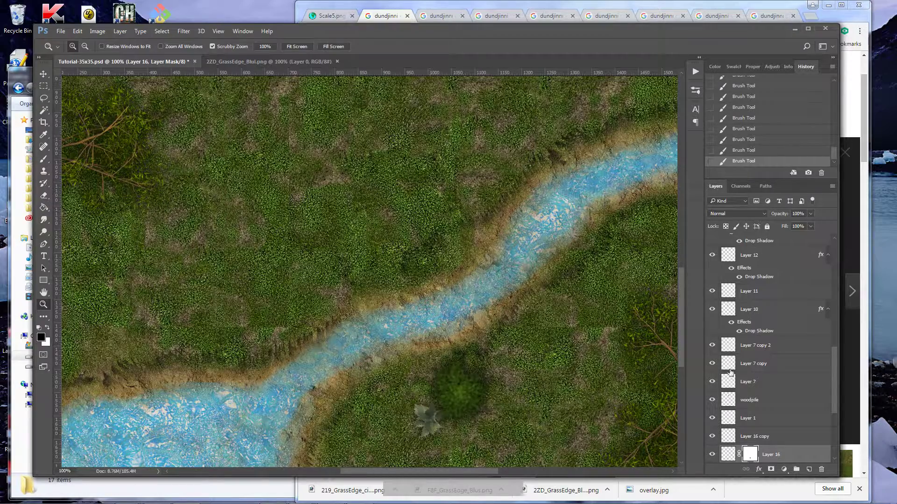
pyautogui.scroll(-3, 789, 394)
pyautogui.click(756, 419)
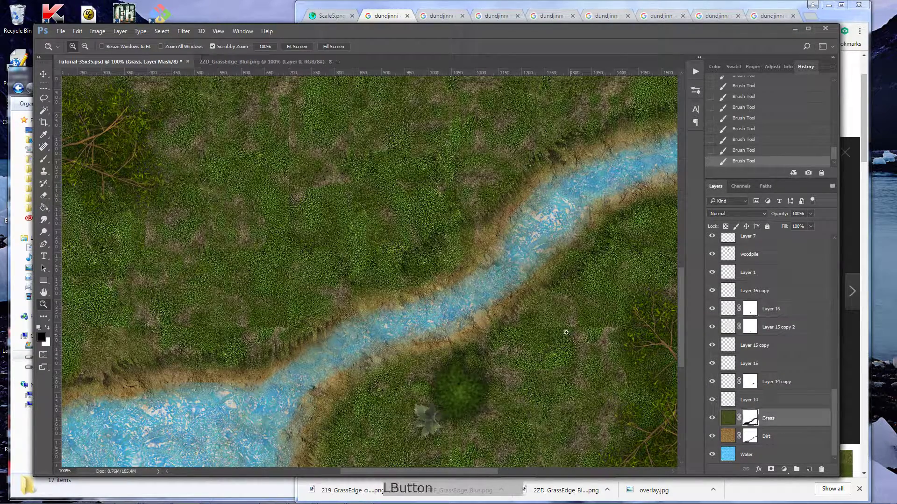
pyautogui.press('b')
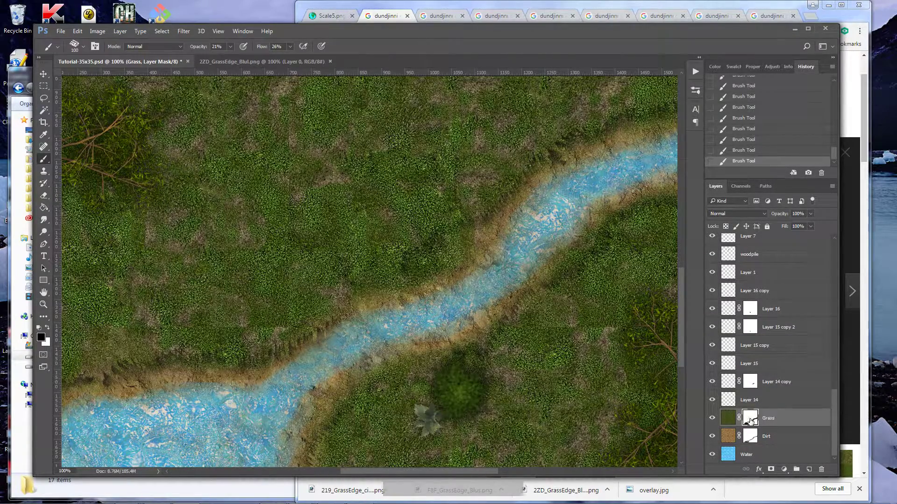
pyautogui.click(726, 418)
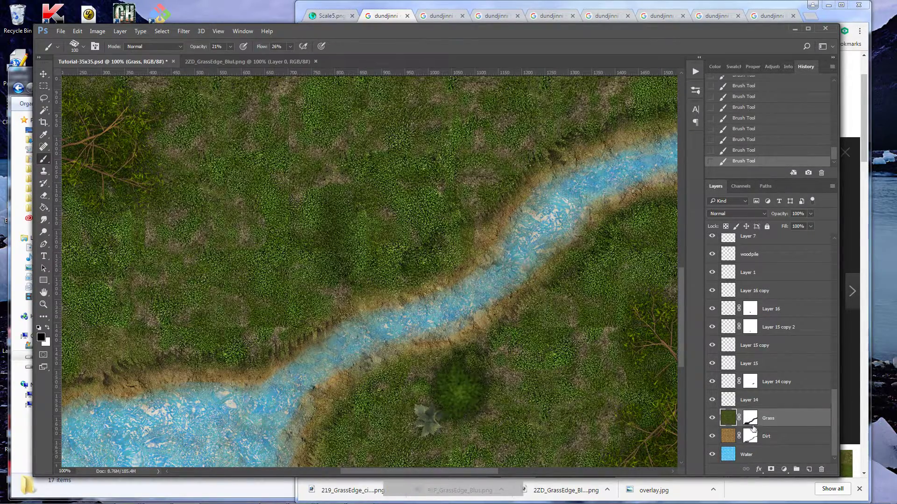
pyautogui.hotkey('ctrl', 'z')
pyautogui.click(752, 425)
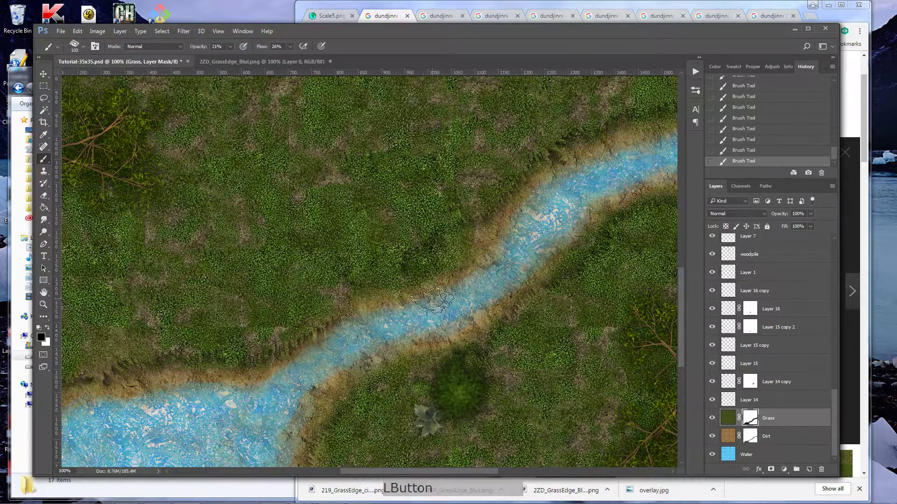
pyautogui.moveTo(475, 249)
pyautogui.mouseDown()
pyautogui.moveTo(440, 272)
pyautogui.moveTo(472, 241)
pyautogui.moveTo(426, 274)
pyautogui.moveTo(467, 240)
pyautogui.moveTo(415, 278)
pyautogui.moveTo(479, 237)
pyautogui.moveTo(415, 286)
pyautogui.moveTo(488, 232)
pyautogui.moveTo(430, 253)
pyautogui.moveTo(483, 232)
pyautogui.moveTo(427, 262)
pyautogui.moveTo(417, 279)
pyautogui.moveTo(438, 316)
pyautogui.moveTo(491, 300)
pyautogui.moveTo(384, 370)
pyautogui.moveTo(411, 357)
pyautogui.moveTo(340, 382)
pyautogui.moveTo(366, 347)
pyautogui.moveTo(351, 354)
pyautogui.moveTo(356, 339)
pyautogui.moveTo(300, 349)
pyautogui.moveTo(260, 380)
pyautogui.mouseUp()
pyautogui.hotkey('ctrl', '0')
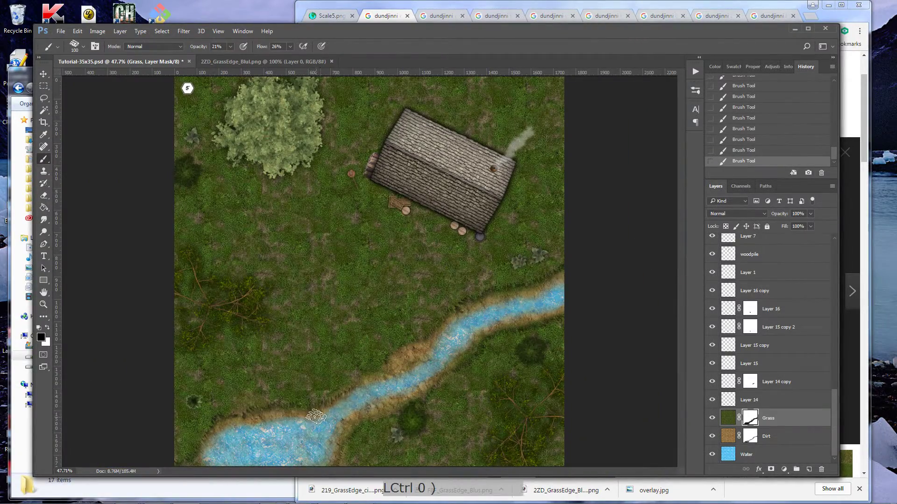
pyautogui.moveTo(528, 294)
pyautogui.mouseDown()
pyautogui.moveTo(492, 304)
pyautogui.moveTo(531, 297)
pyautogui.moveTo(522, 300)
pyautogui.moveTo(560, 314)
pyautogui.mouseUp()
pyautogui.hotkey('ctrl', '0')
pyautogui.press('z')
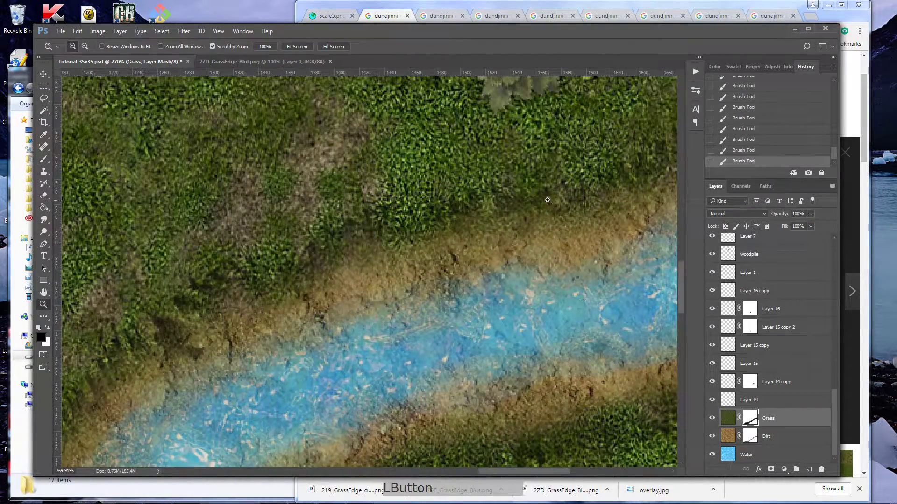
pyautogui.hotkey('ctrl', '0')
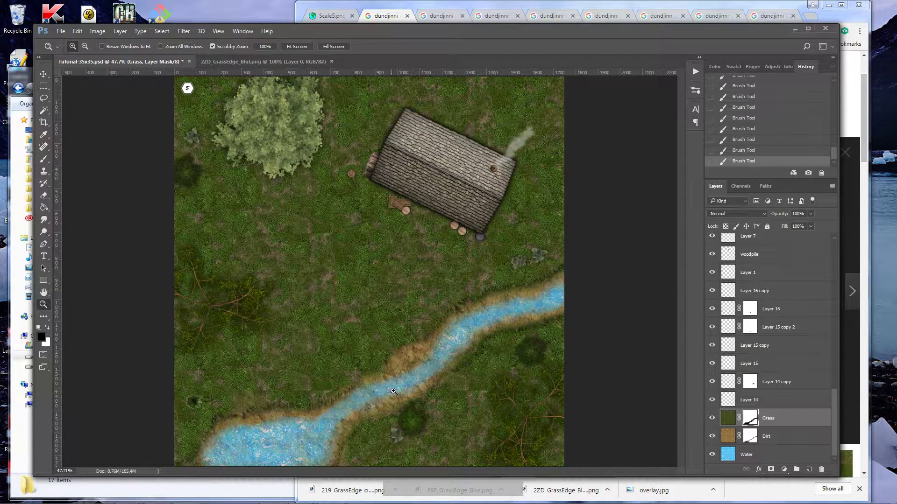
# Try darkening the Water layer with a Brightness/Contrast adjustment at brightness -35
pyautogui.click(729, 456)
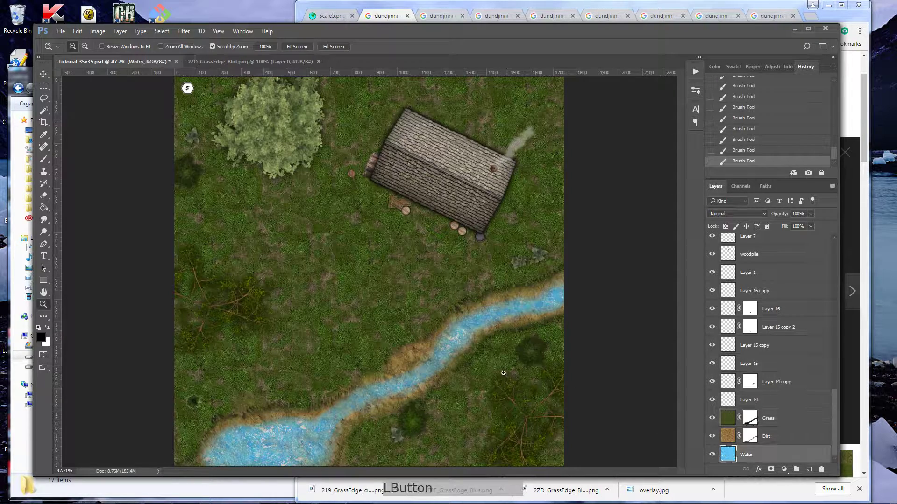
pyautogui.click(97, 31)
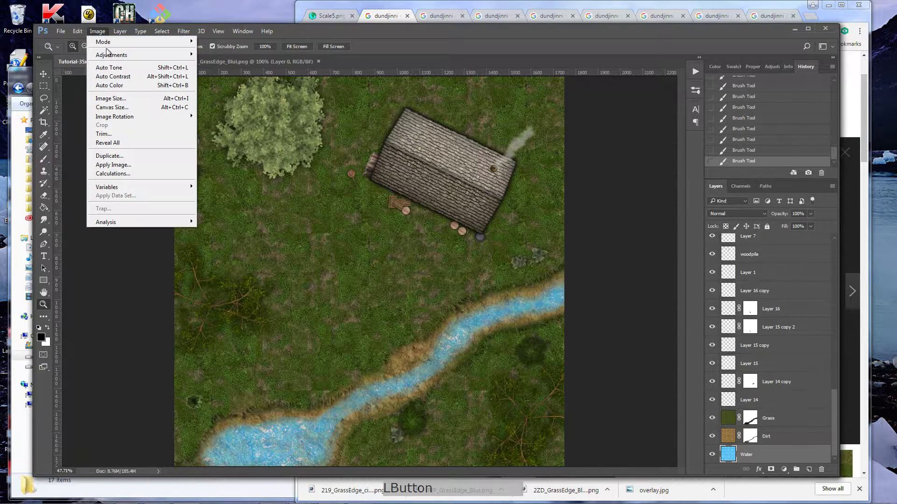
pyautogui.moveTo(120, 54)
pyautogui.click(241, 54)
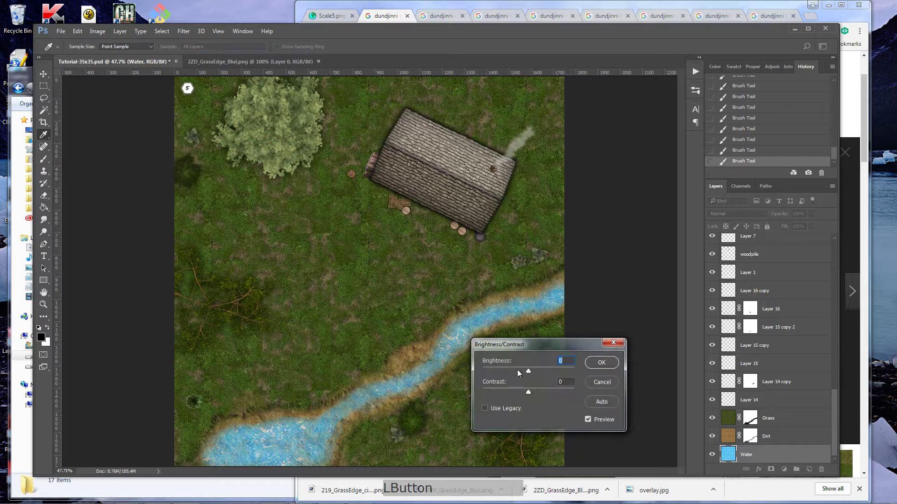
pyautogui.moveTo(491, 367); pyautogui.dragTo(518, 369)
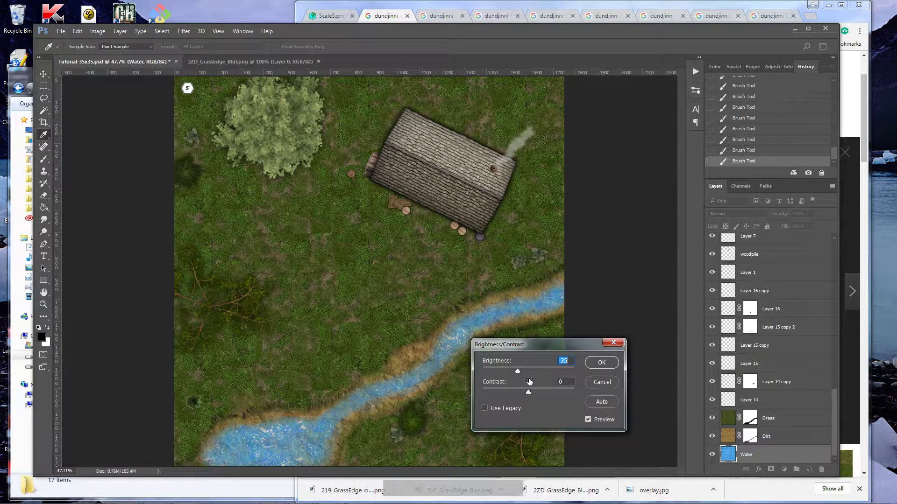
pyautogui.click(599, 381)
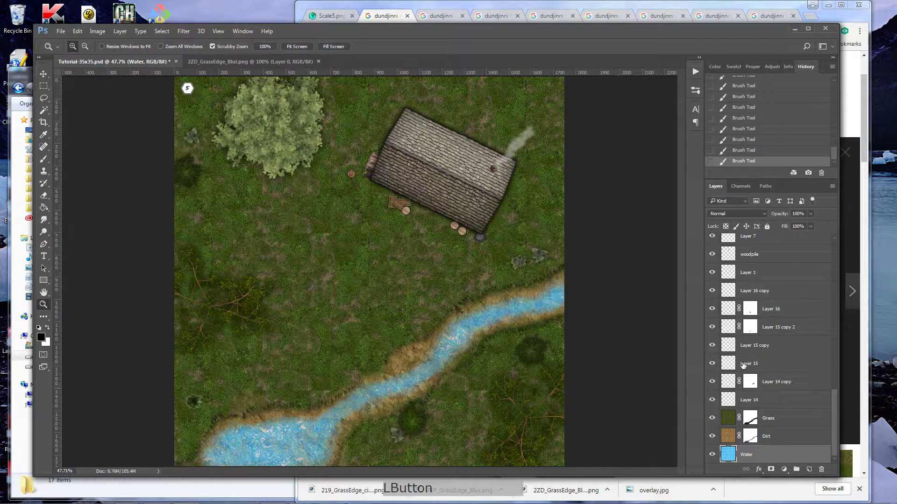